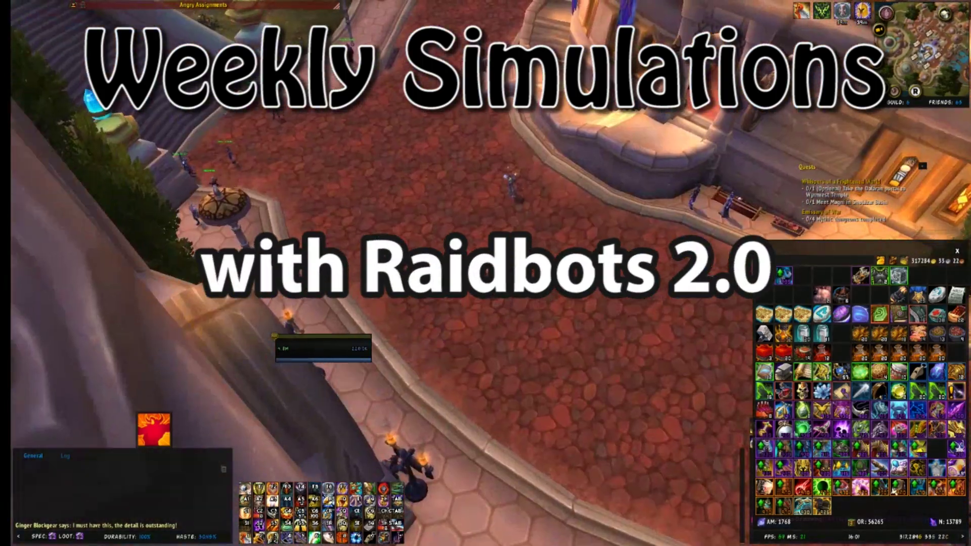
key("w")
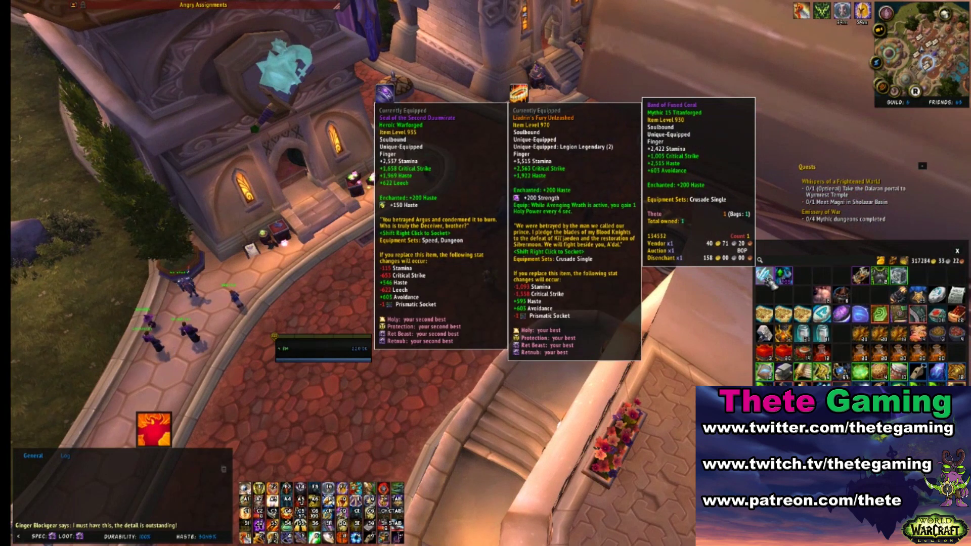
key("w")
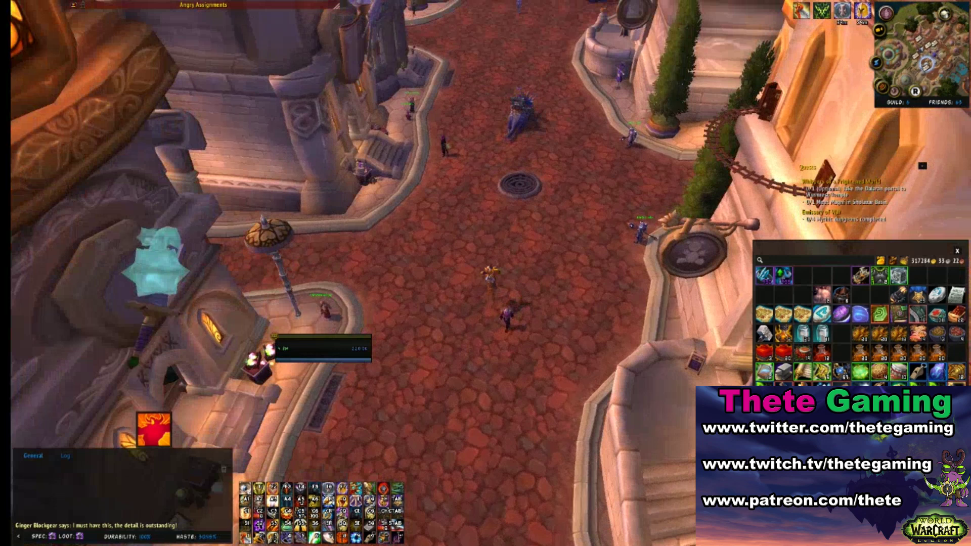
key("w")
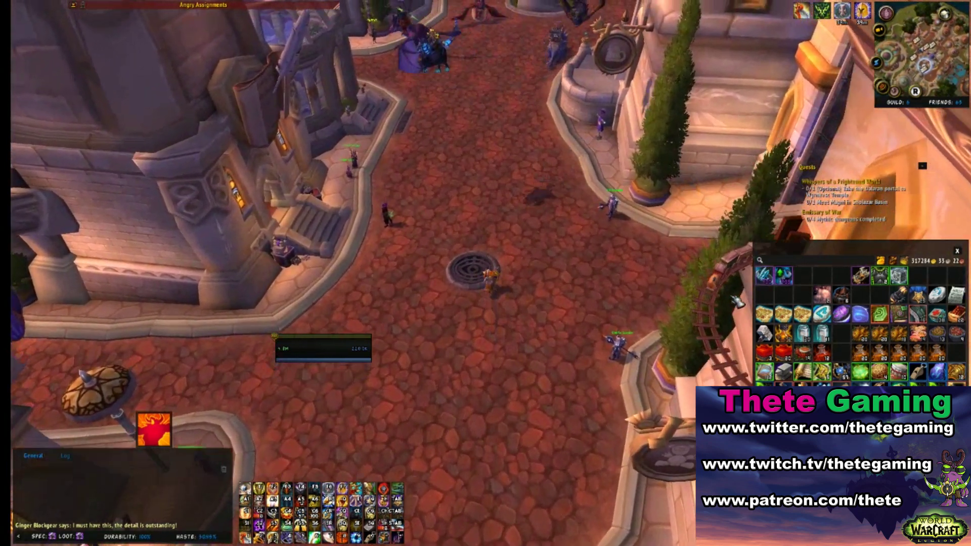
key("space")
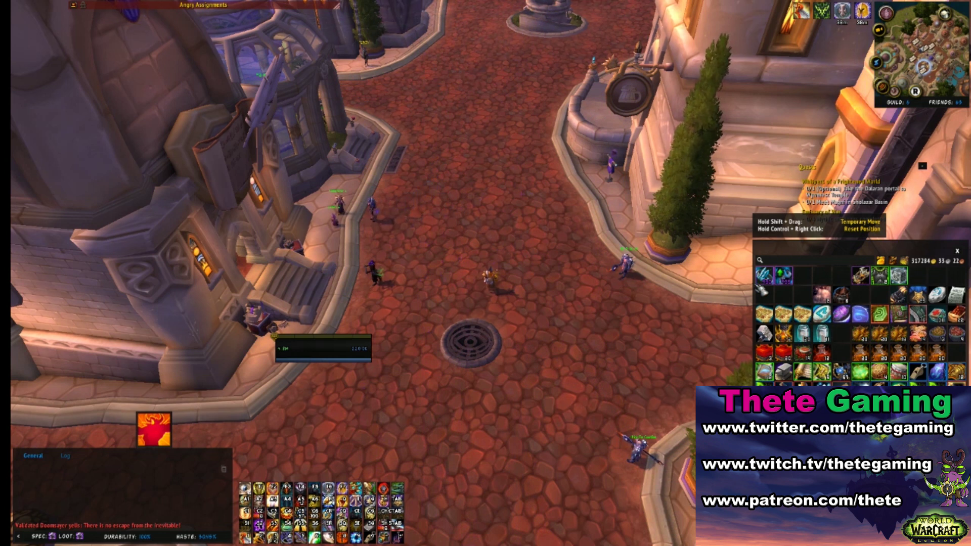
Step: Generate the character's SimulationCraft profile with the /simc chat command, copy the exported text and close the export window
key("Return")
type("/")
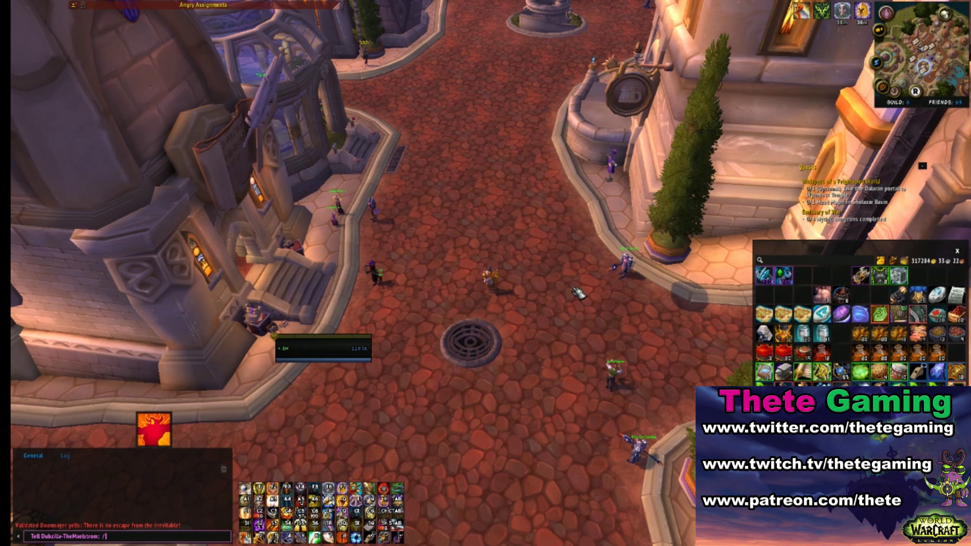
type("simc")
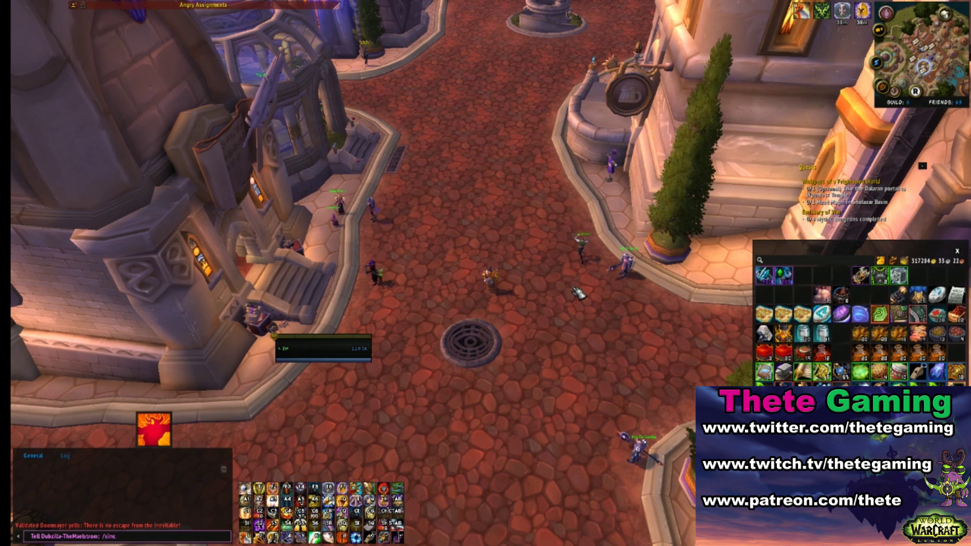
key("Return")
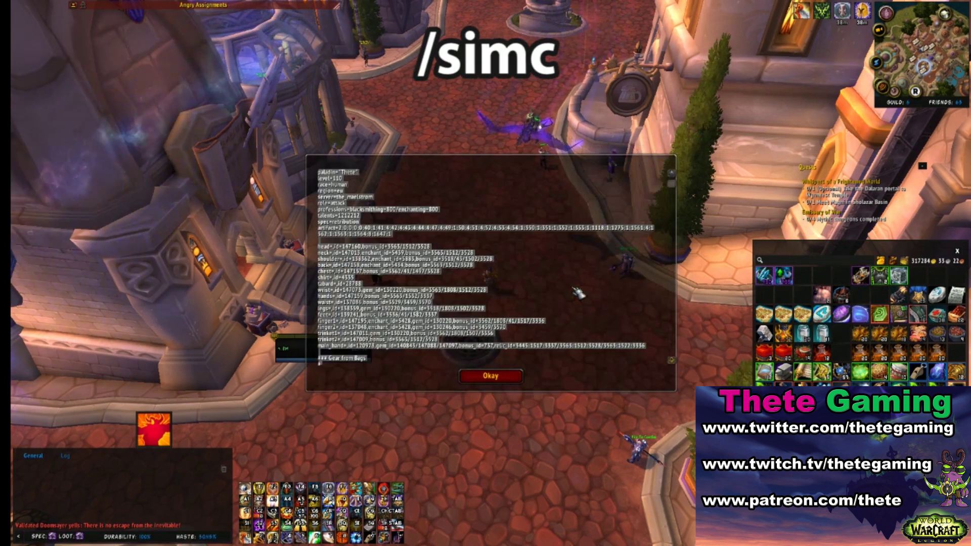
left_click(510, 379)
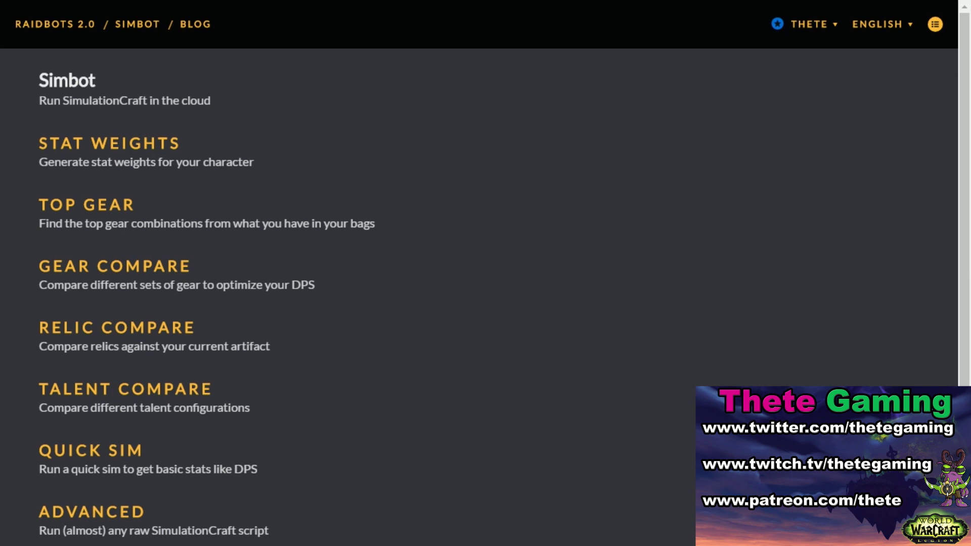
Step: Switch to Raidbots, start a Gear Compare in Simbot and paste the SimC addon text into it
scroll(480, 272, "down", 4)
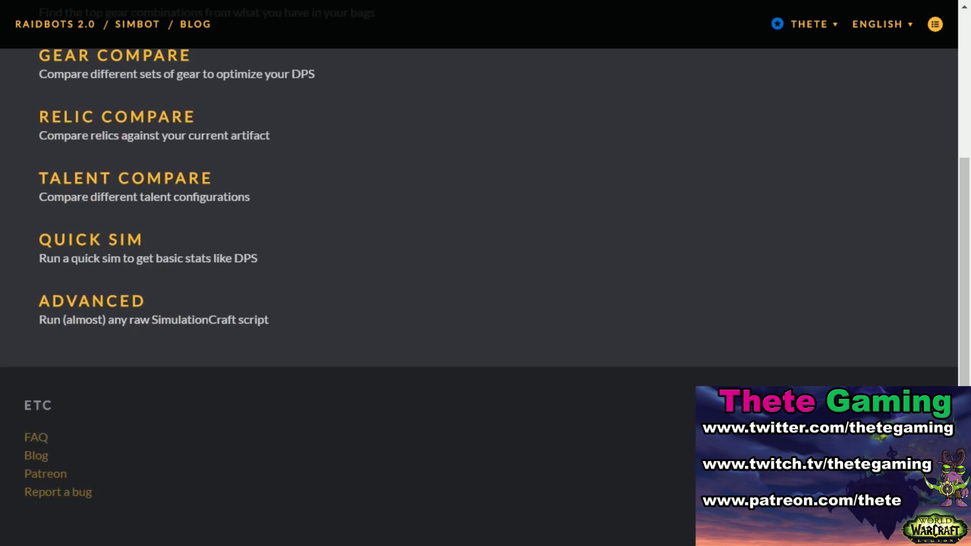
scroll(479, 273, "up", 4)
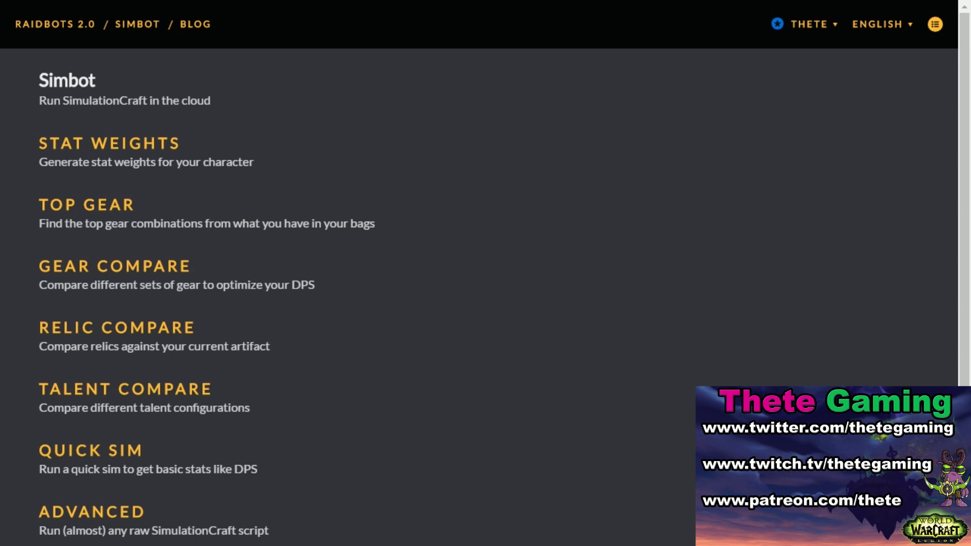
left_click(114, 266)
left_click(400, 392)
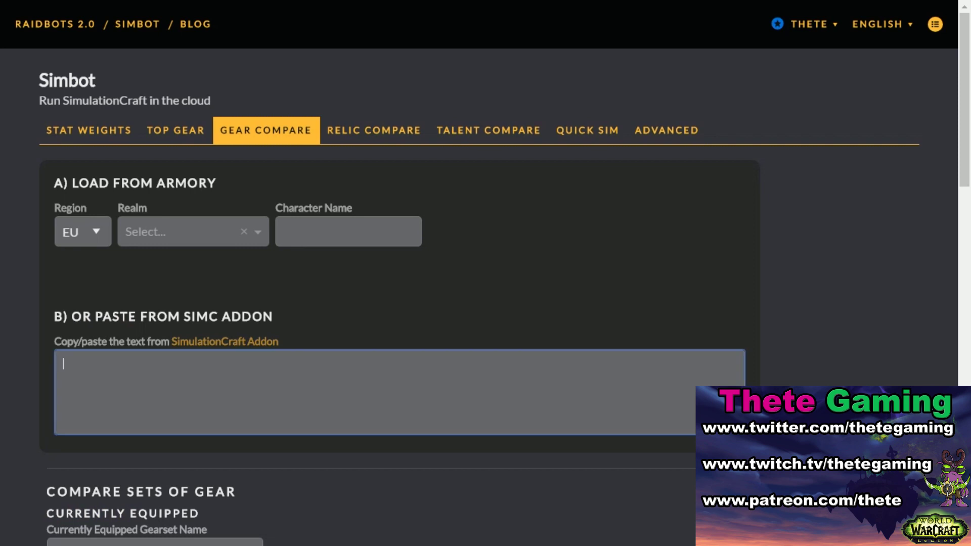
key("ctrl+v")
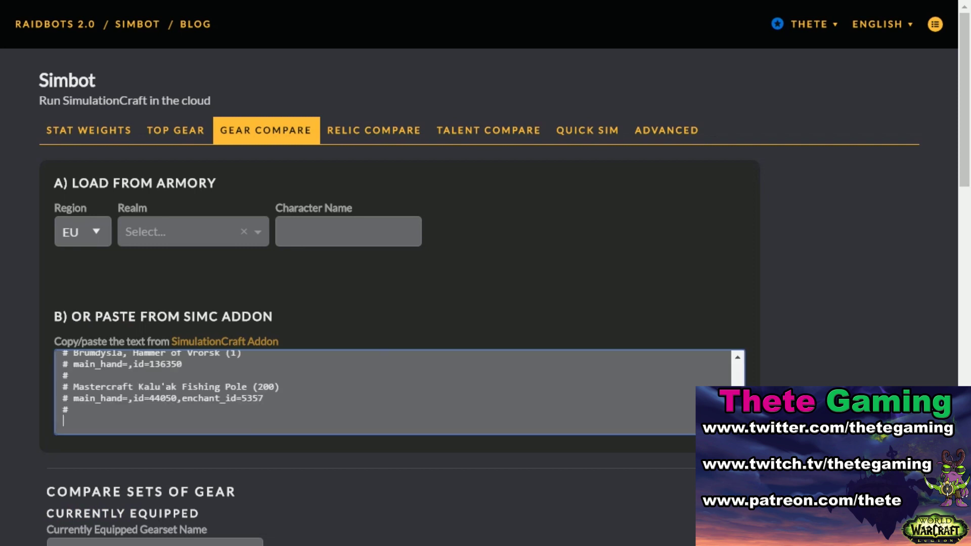
left_click(506, 282)
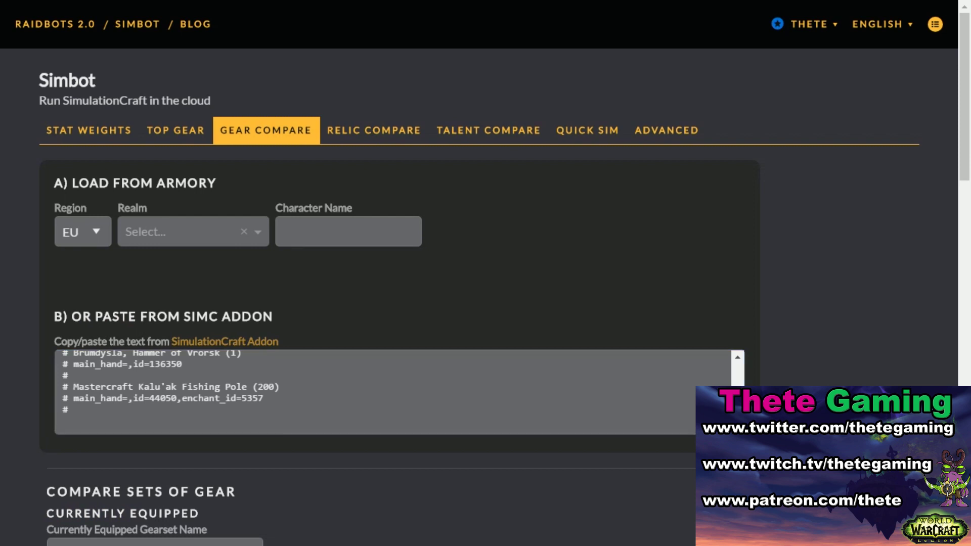
Step: Add Band of Fused Coral to the comparison gearset in the Finger 1 slot
scroll(498, 430, "down", 3)
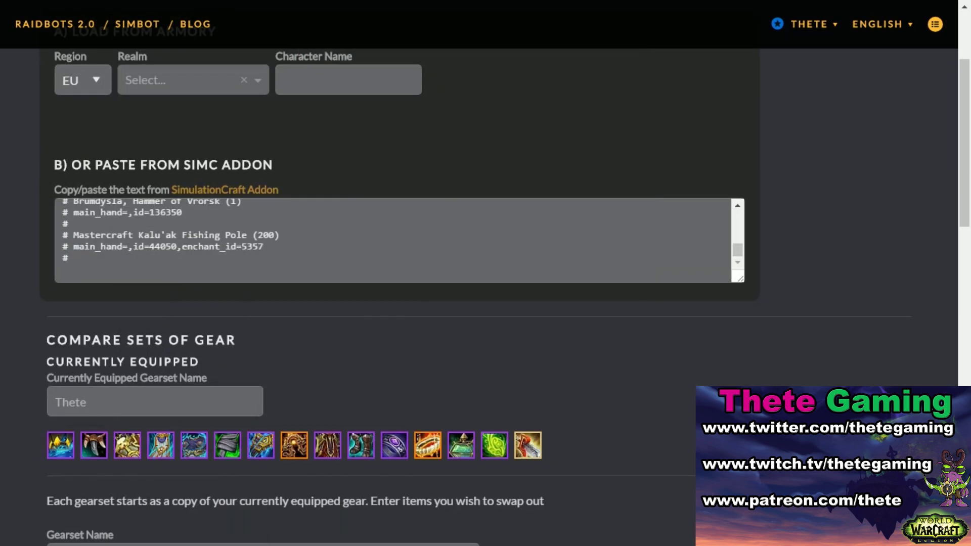
scroll(435, 238, "down", 4)
scroll(435, 237, "up", 1)
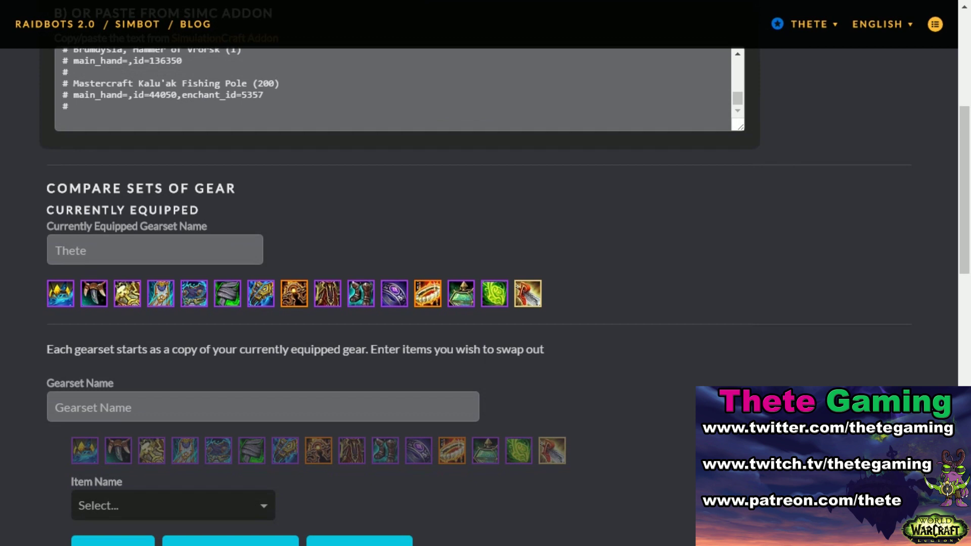
scroll(485, 273, "down", 4)
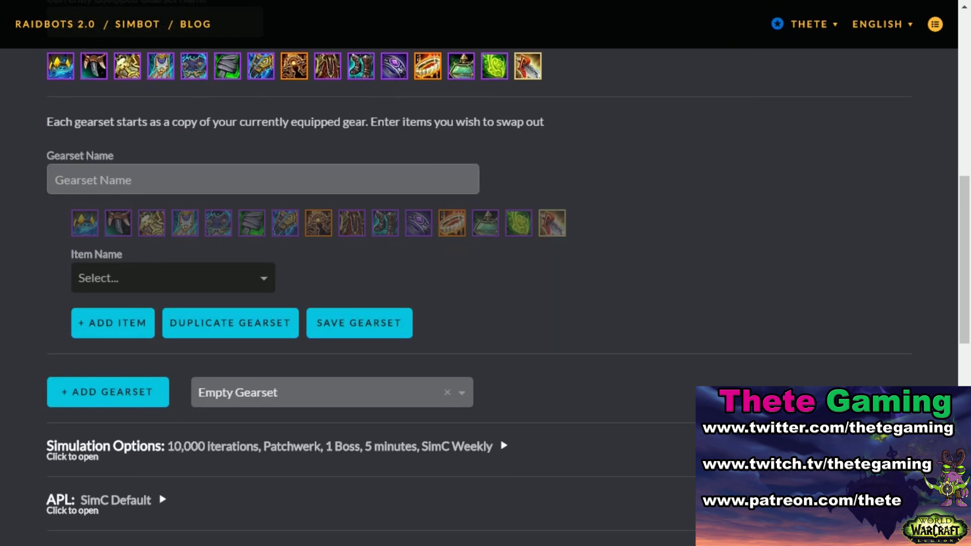
left_click(173, 278)
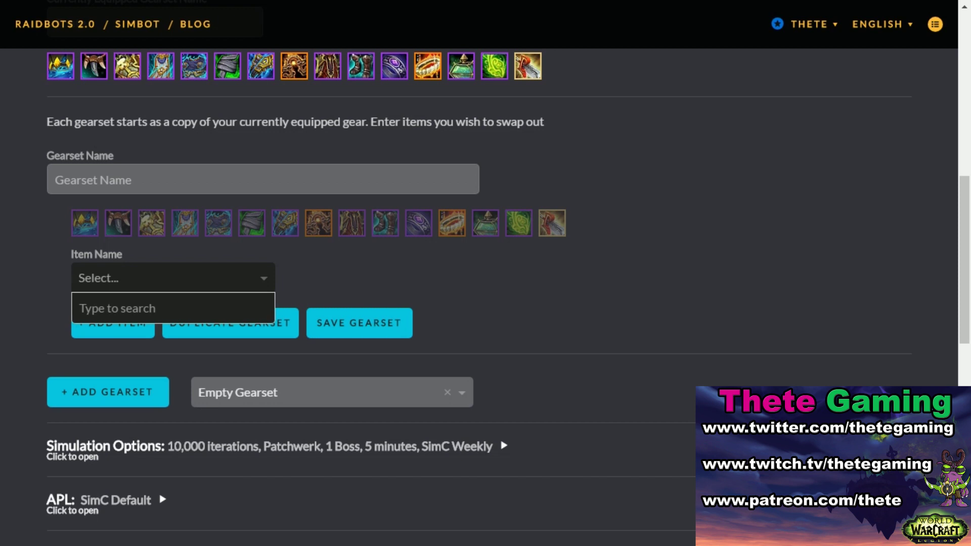
type("fused coral")
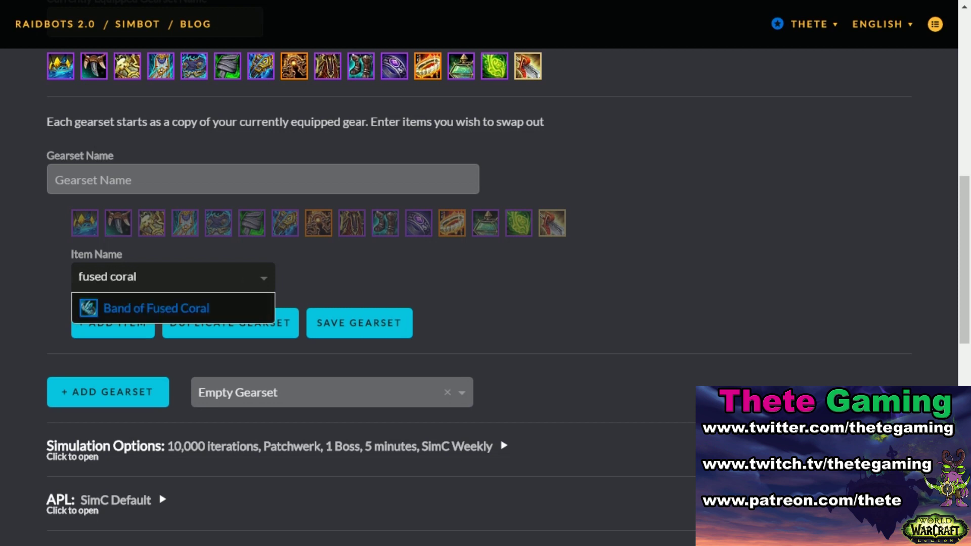
key("Return")
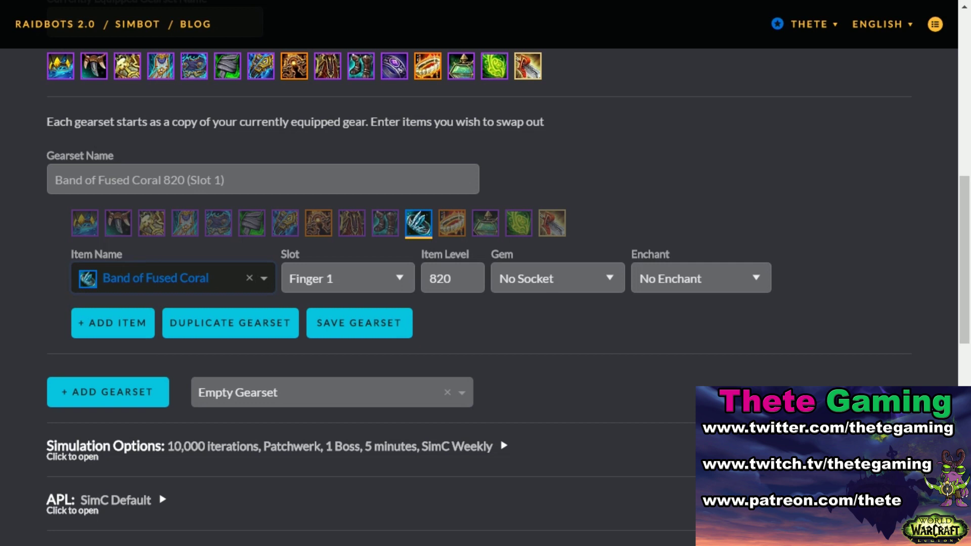
left_click(347, 278)
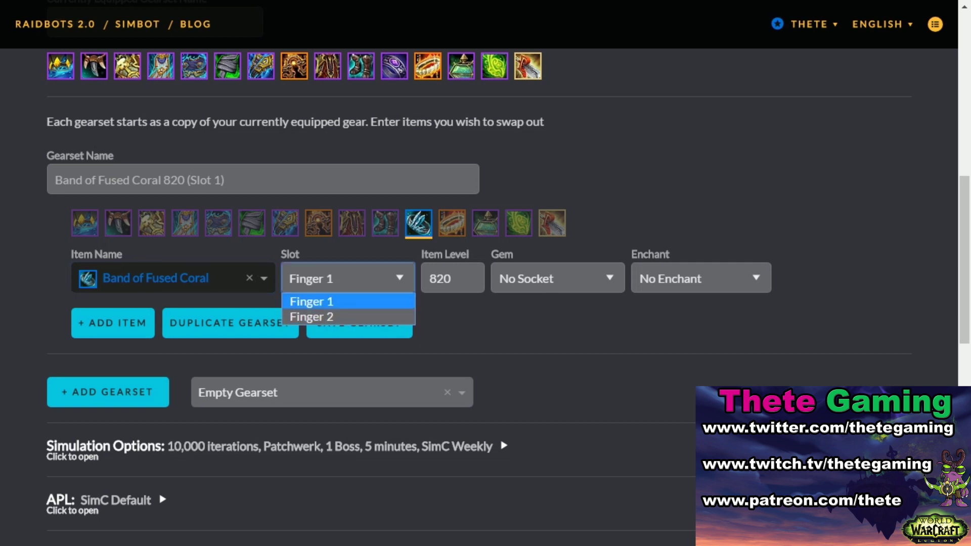
key("Return")
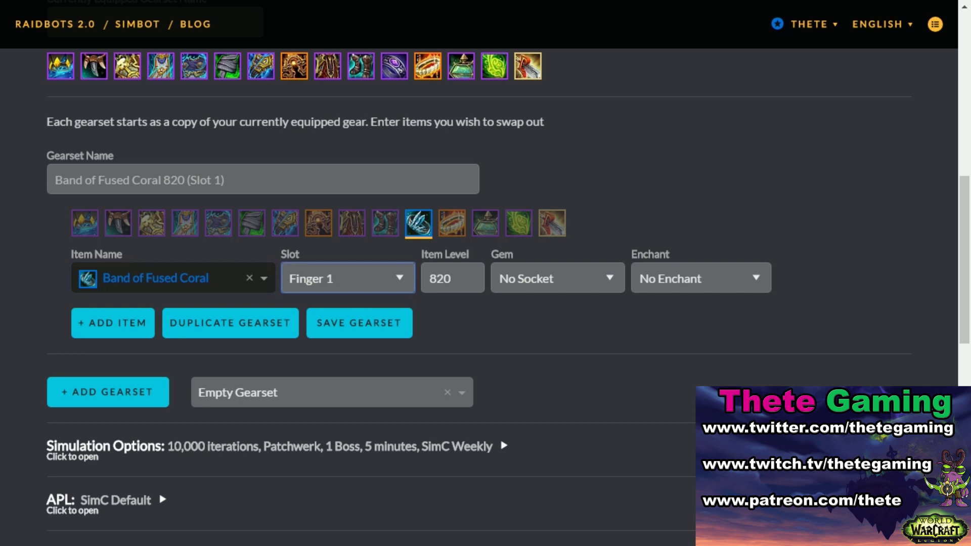
Step: Set the Band of Fused Coral's item level to 930 and its enchant to 150 Haste
scroll(485, 273, "up", 2)
key("Tab")
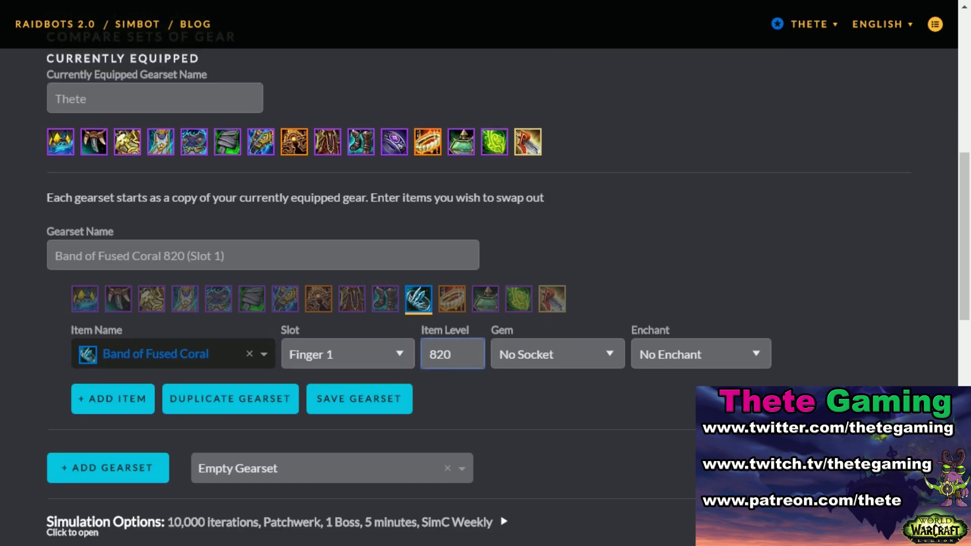
key("BackSpace")
key("BackSpace")
key("BackSpace")
type("930")
left_click(700, 354)
left_click(667, 469)
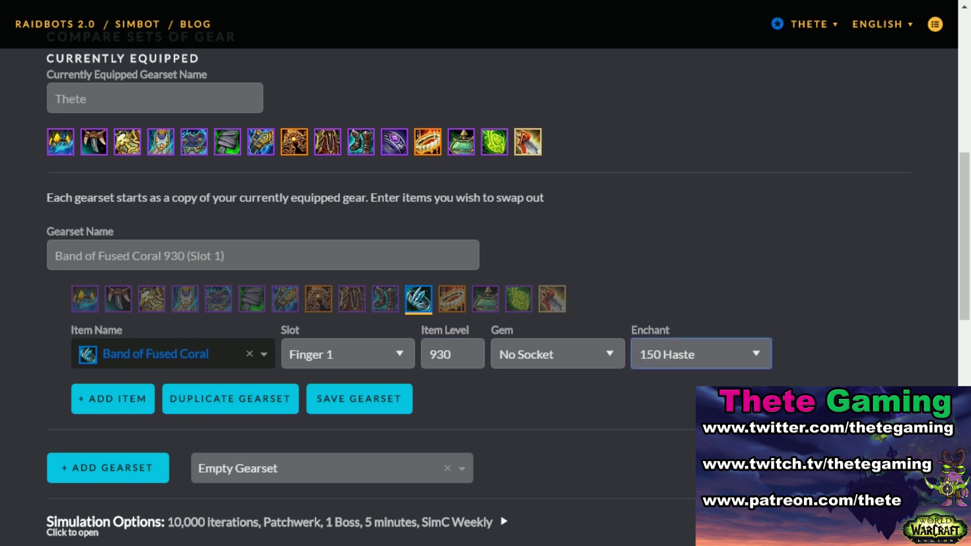
key("Tab")
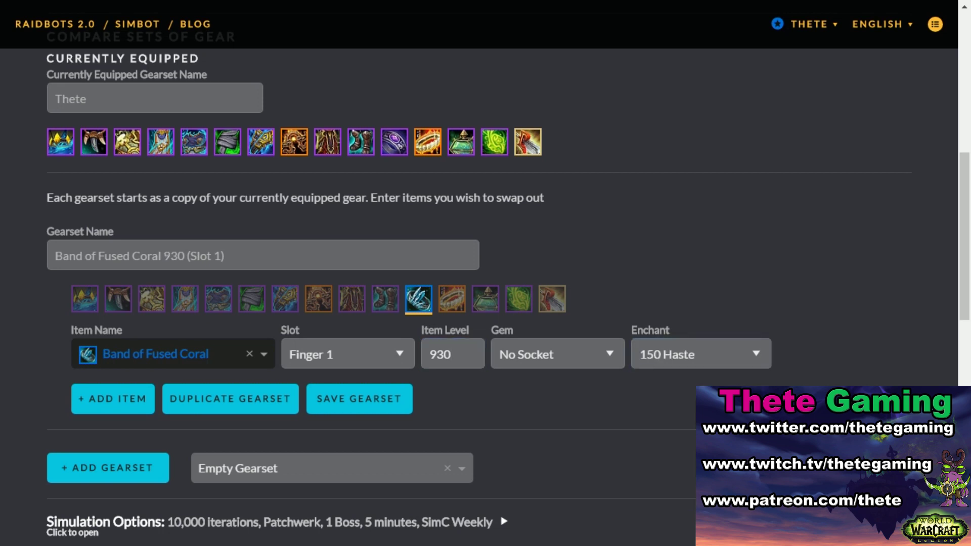
Step: Run the item comparison with the default simulation options and show the relative DPS difference in the report
scroll(485, 273, "down", 8)
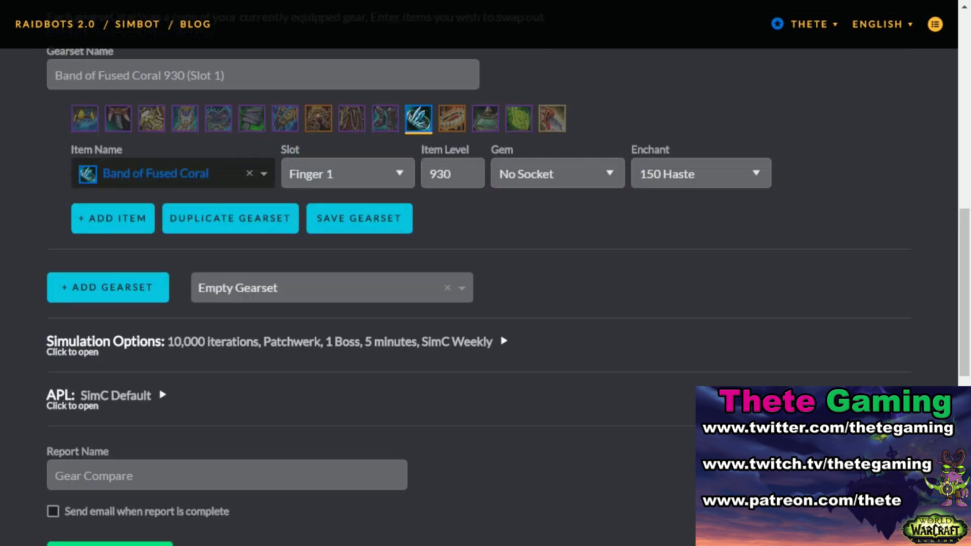
scroll(485, 274, "down", 2)
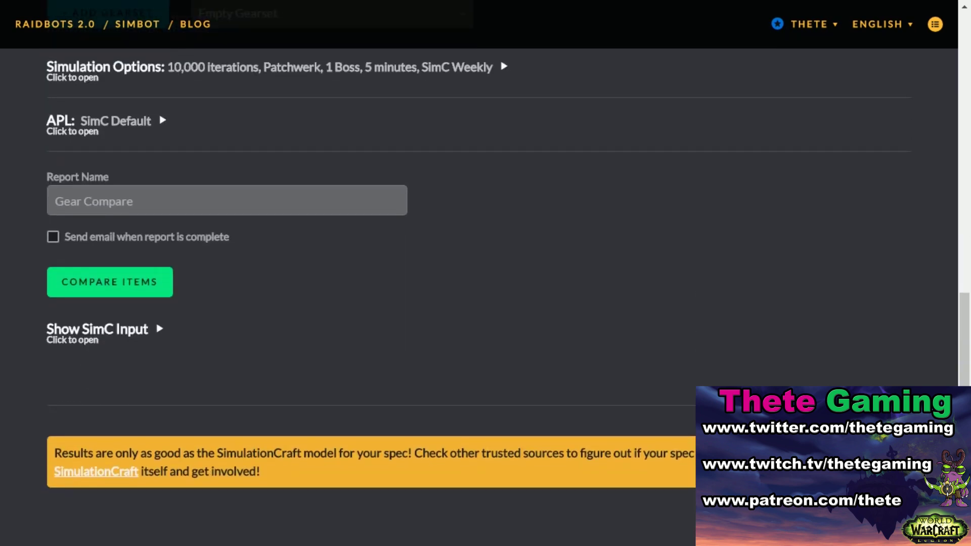
scroll(486, 273, "up", 2)
scroll(485, 273, "up", 2)
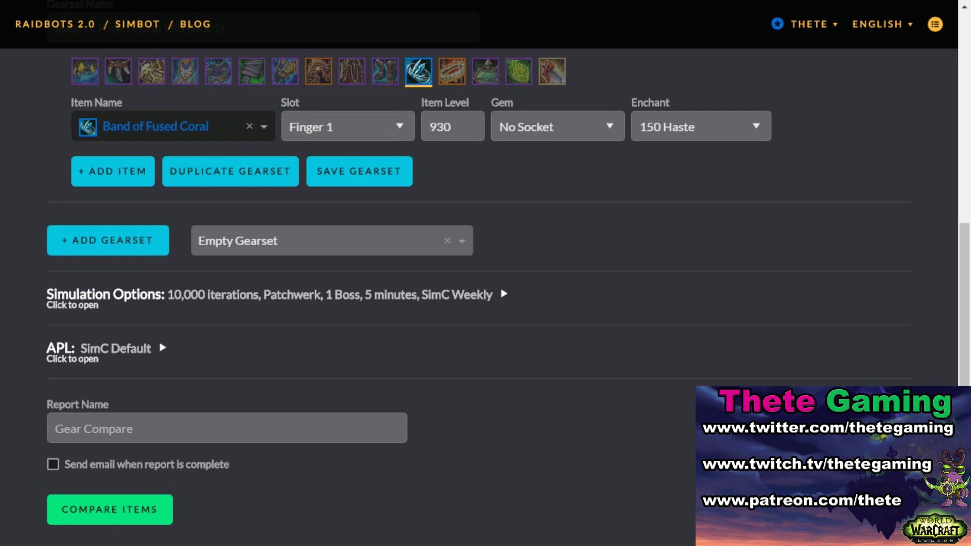
scroll(485, 273, "down", 5)
scroll(485, 273, "up", 2)
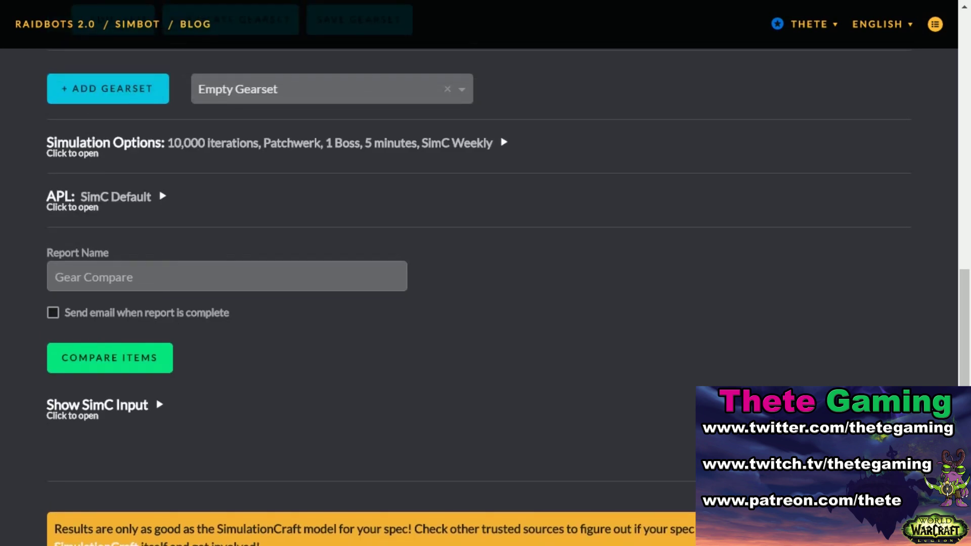
left_click(109, 358)
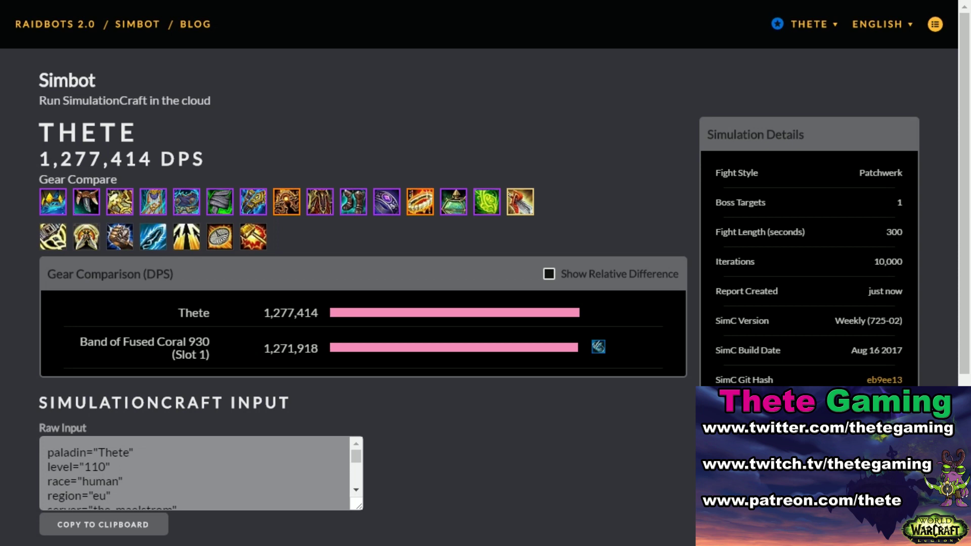
left_click(549, 273)
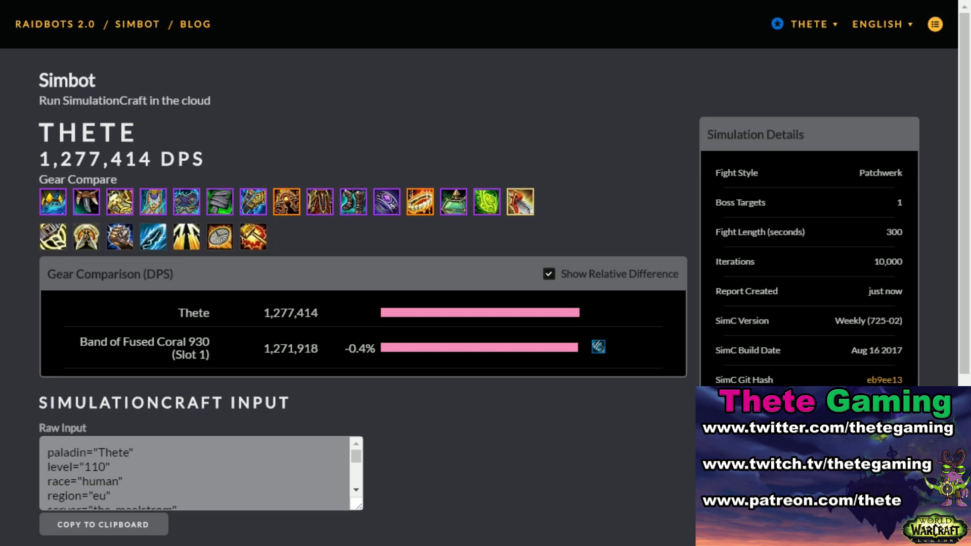
Step: Start a new Gear Compare in Simbot and paste the same SimC addon text to load the equipped gear
left_click(137, 24)
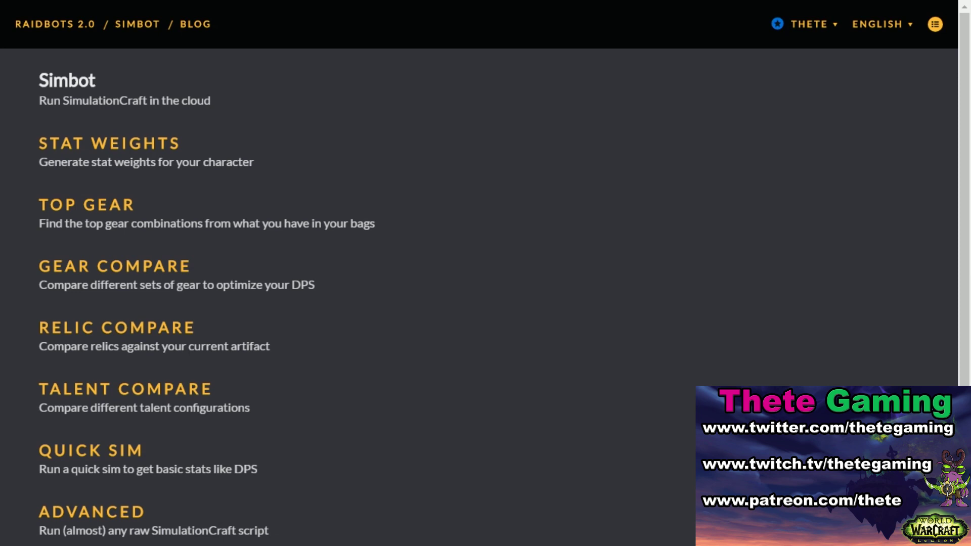
left_click(115, 266)
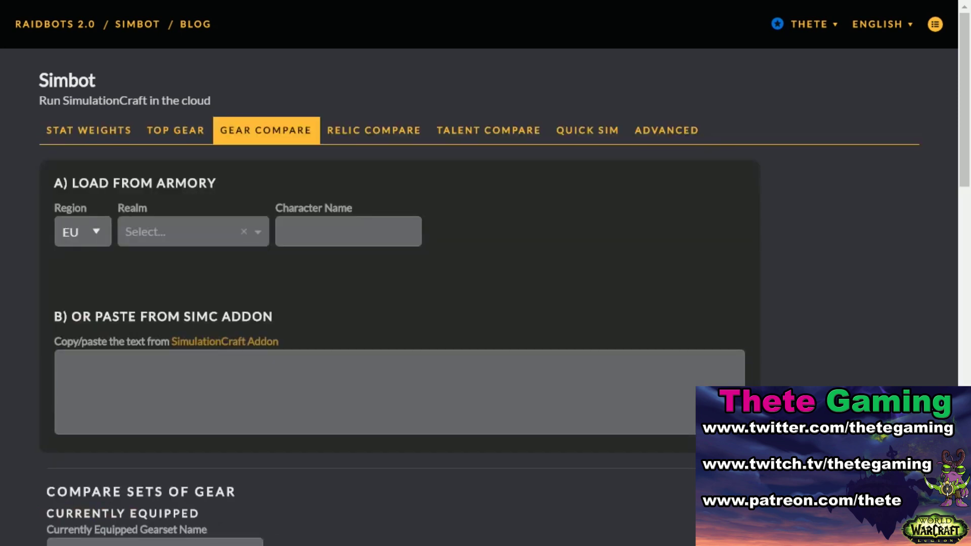
left_click(152, 382)
key("ctrl+v")
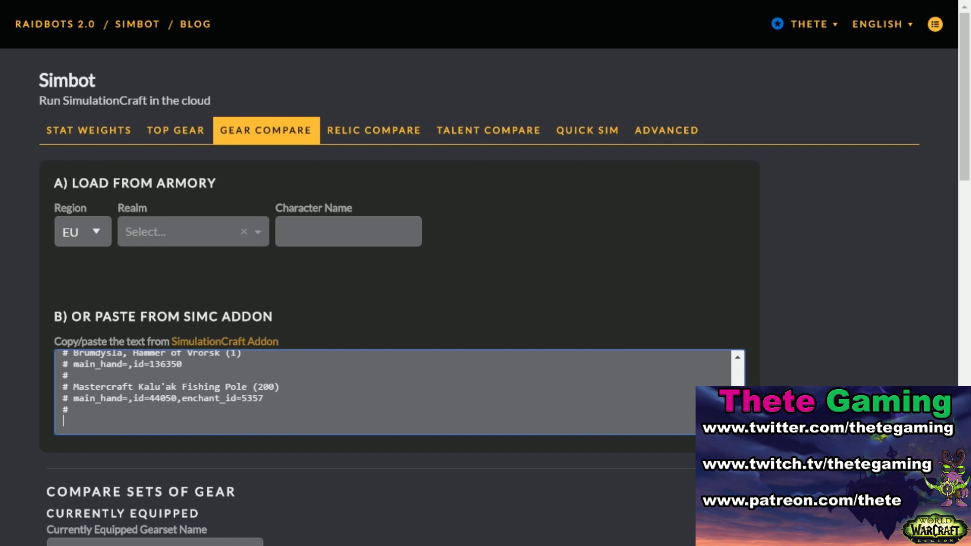
scroll(400, 313, "down", 2)
scroll(400, 273, "down", 3)
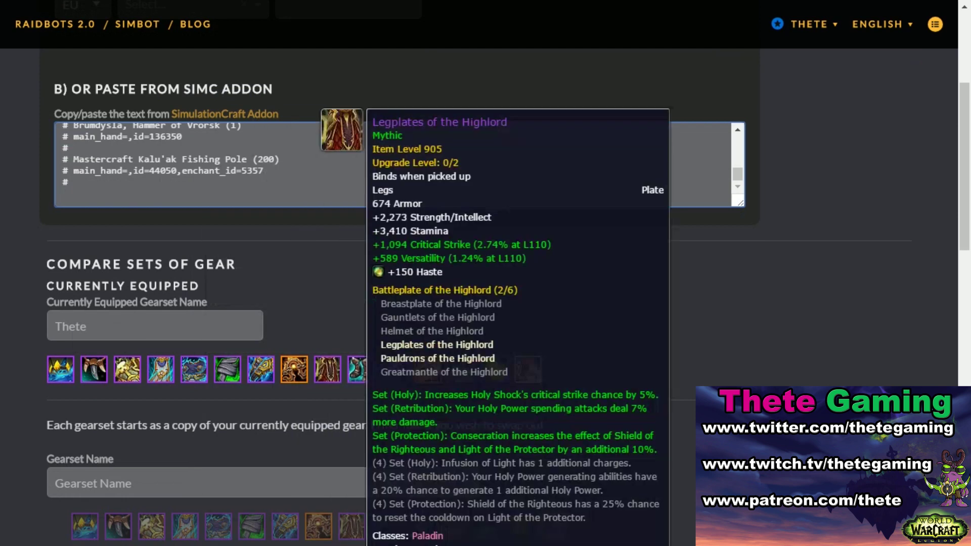
scroll(495, 303, "down", 2)
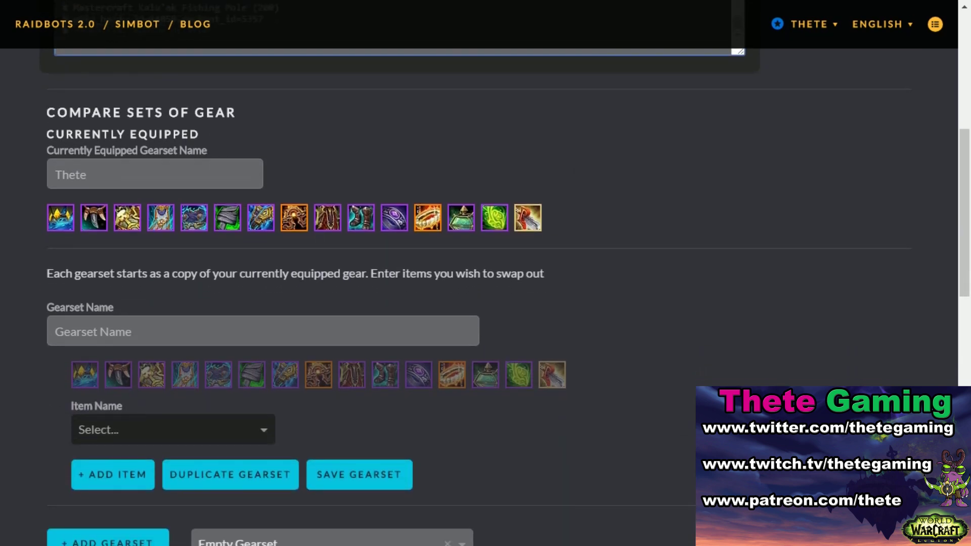
Step: Add Radiant Lightbringer Greaves to the first comparison gearset and set their item level to 930
scroll(485, 273, "down", 2)
left_click(173, 354)
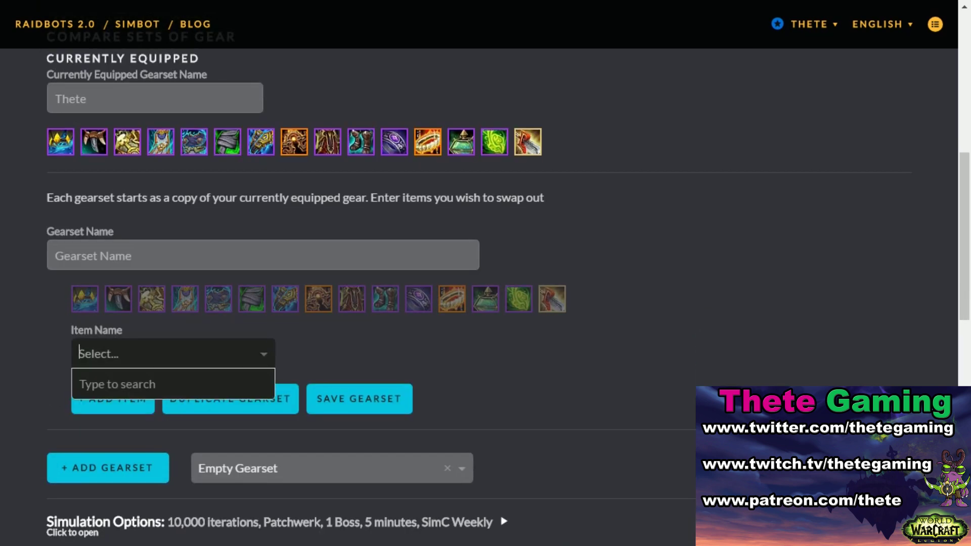
type("radiant")
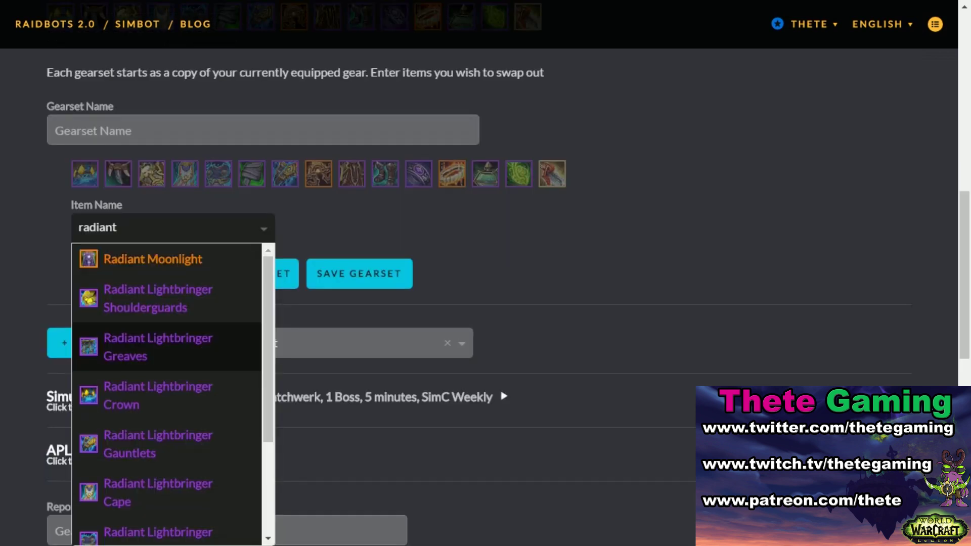
key("Return")
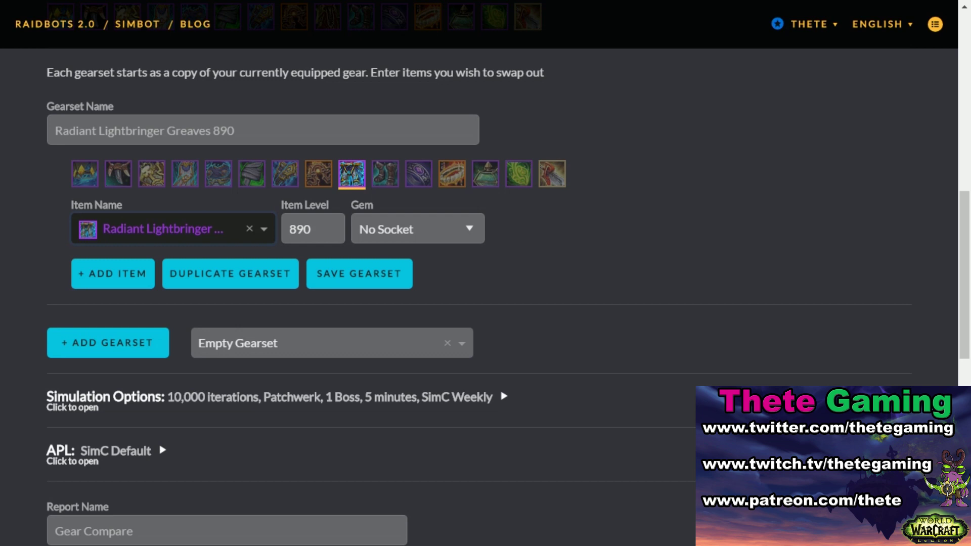
left_click(315, 229)
key("BackSpace")
key("BackSpace")
key("BackSpace")
type("930")
key("Return")
Step: Check the currently equipped shoulders' details and add Grave-Dredged Pauldrons as a second item in the first comparison gearset
scroll(128, 244, "up", 5)
mouse_move(127, 245)
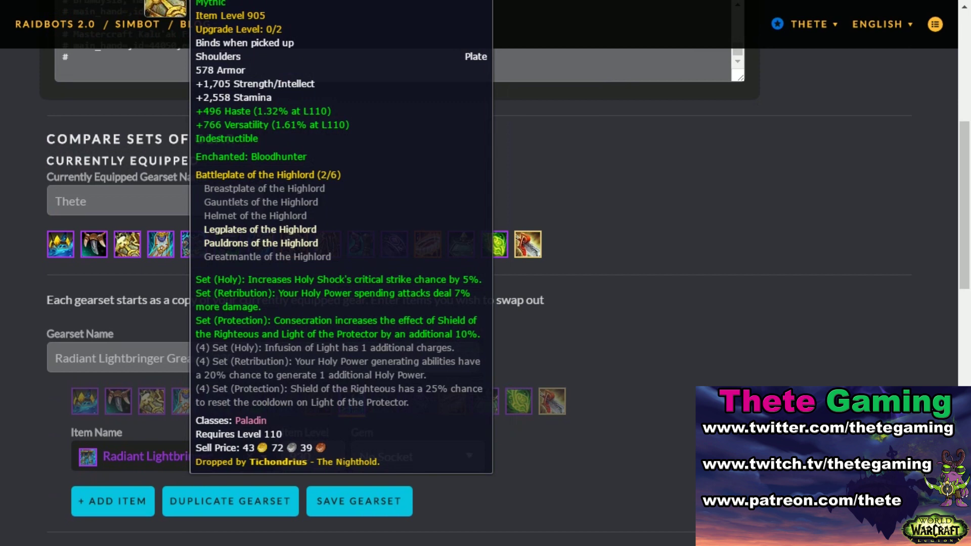
scroll(485, 273, "down", 2)
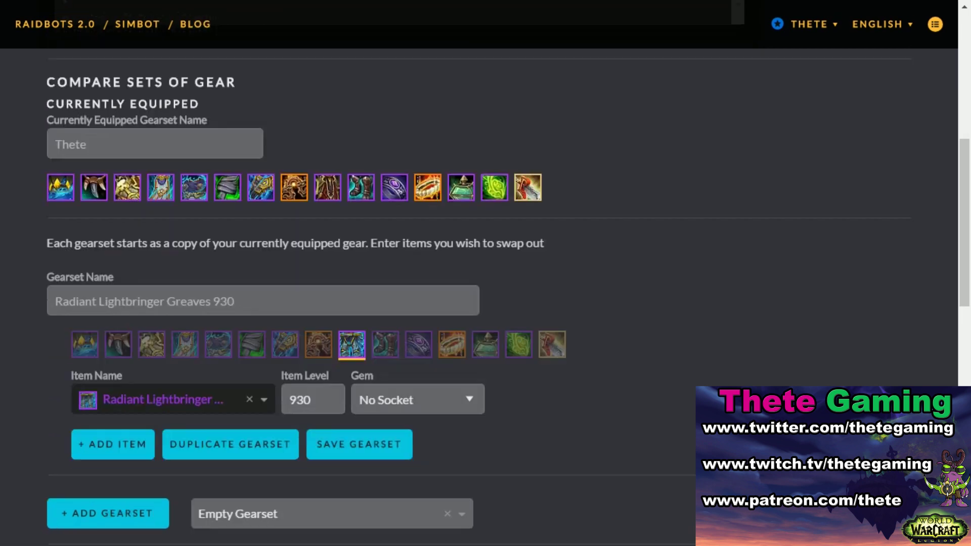
mouse_move(157, 326)
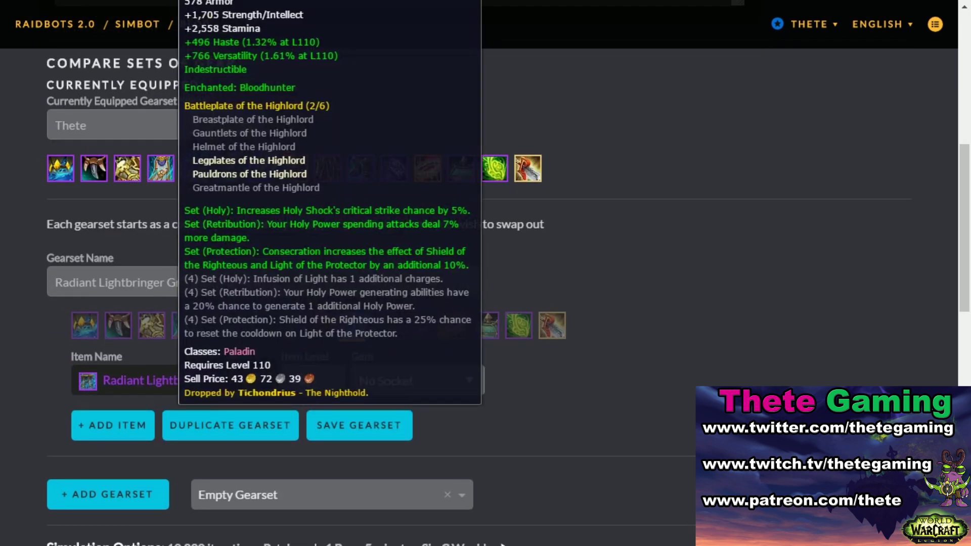
scroll(161, 167, "up", 2)
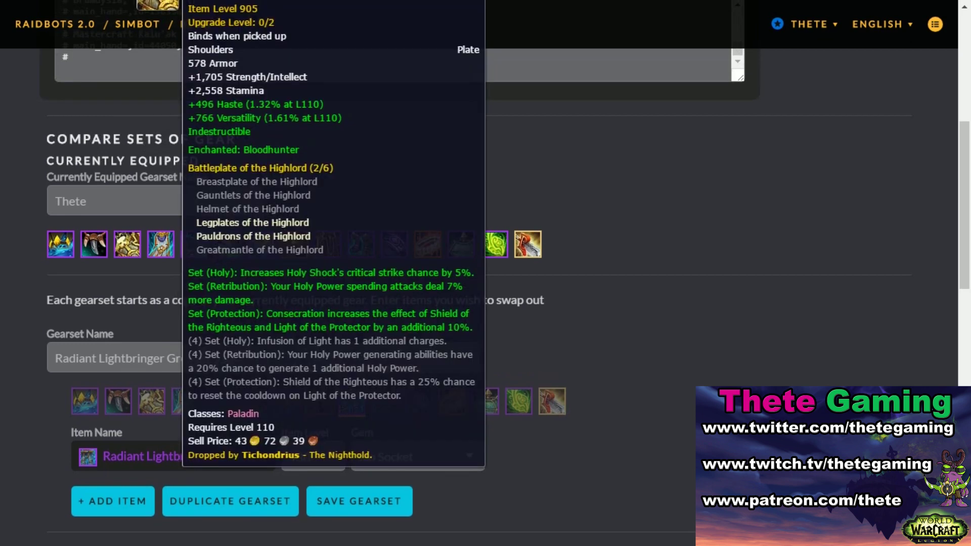
scroll(485, 273, "down", 3)
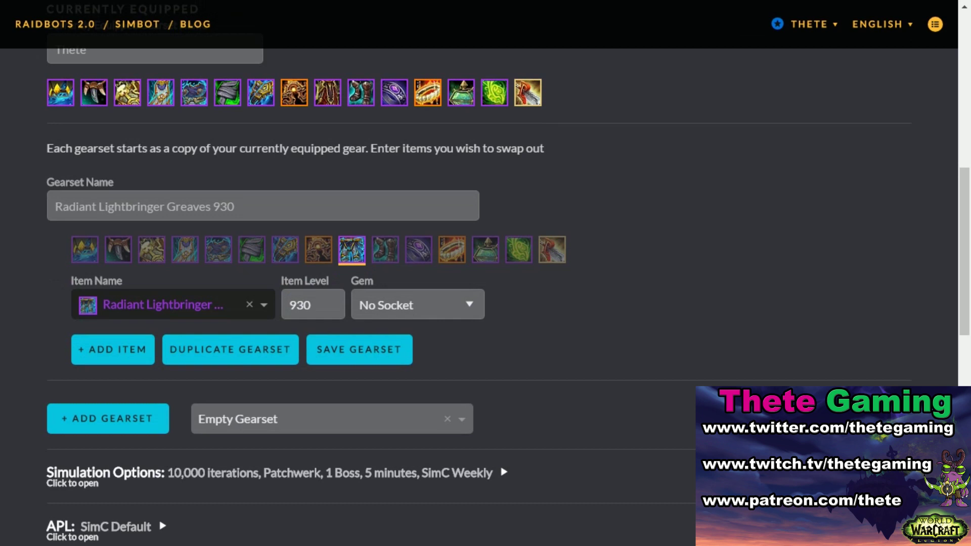
left_click(113, 350)
left_click(187, 368)
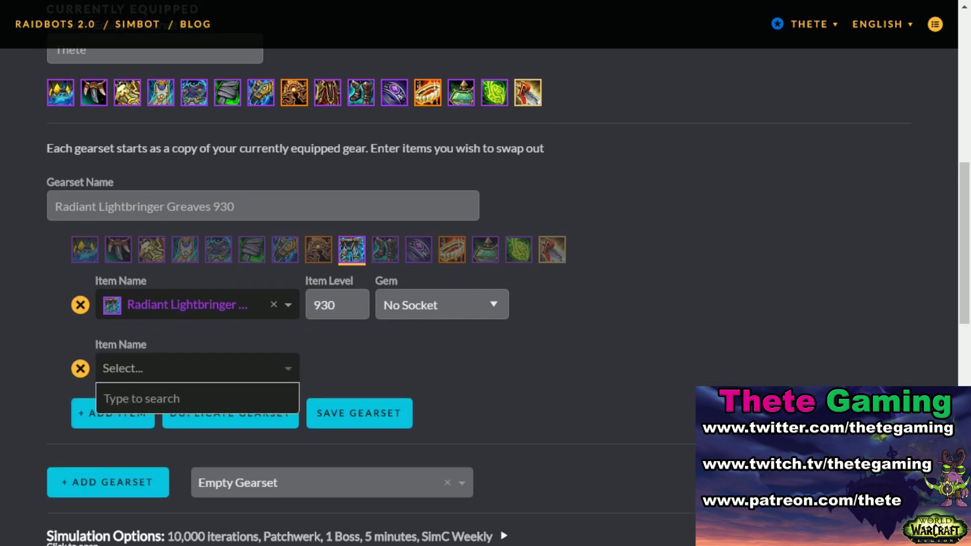
type("grave")
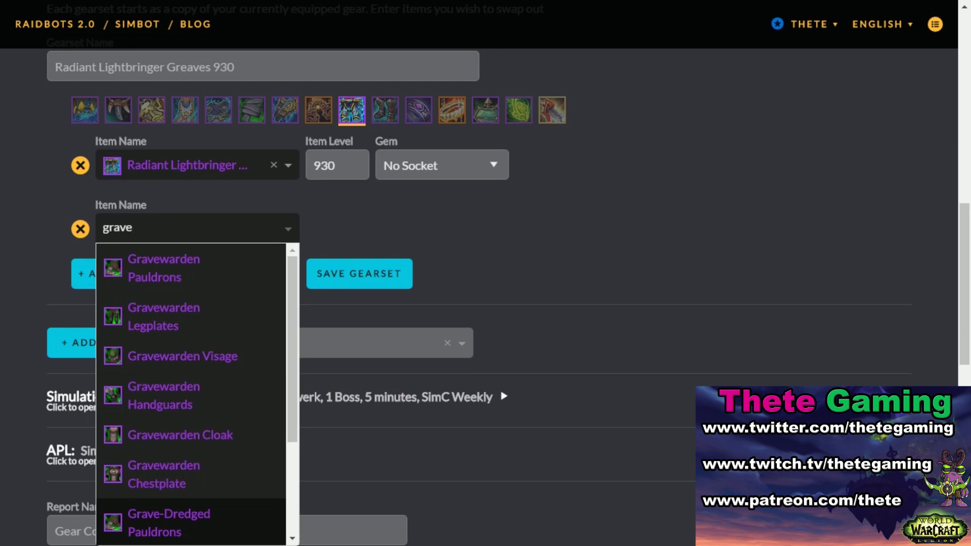
key("Return")
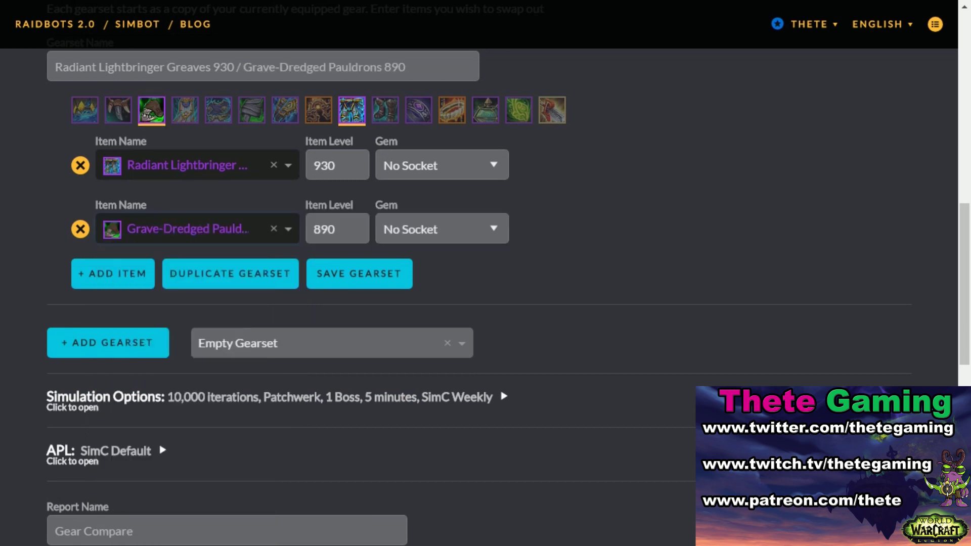
Step: Set the item level of the first gearset's Grave-Dredged Pauldrons to 935
left_click(344, 229)
key("BackSpace")
key("BackSpace")
key("BackSpace")
type("935")
key("Tab")
Step: Create a second, empty comparison gearset and add Radiant Lightbringer Greaves to it
left_click(108, 343)
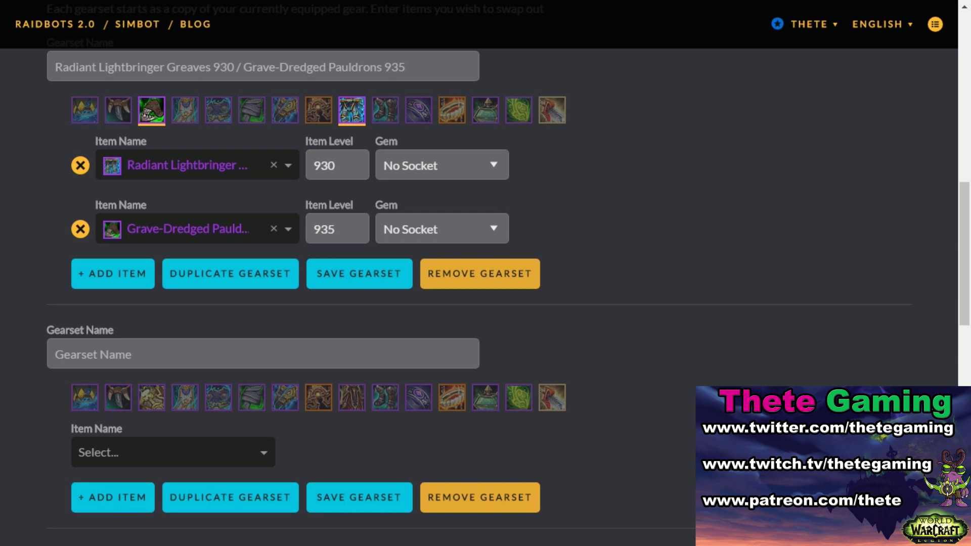
scroll(486, 273, "up", 2)
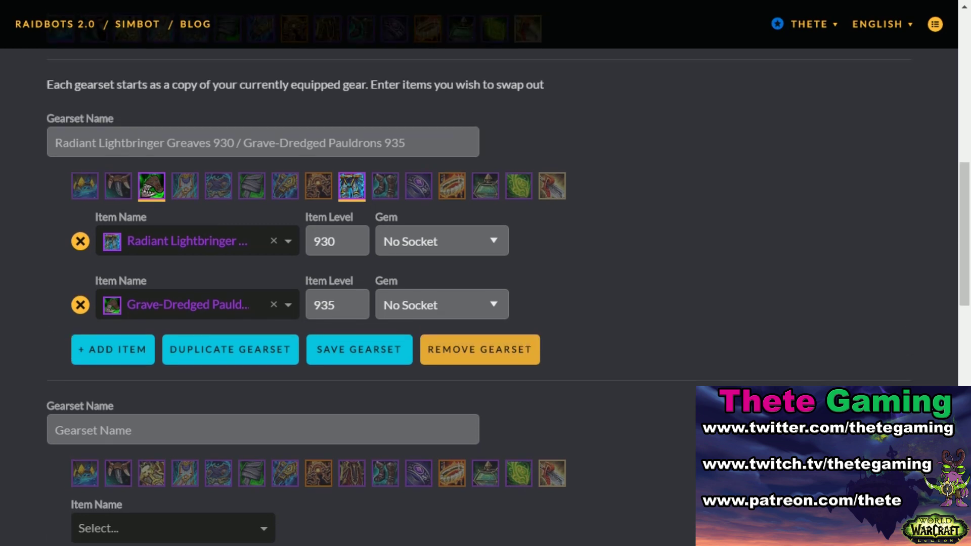
left_click(263, 143)
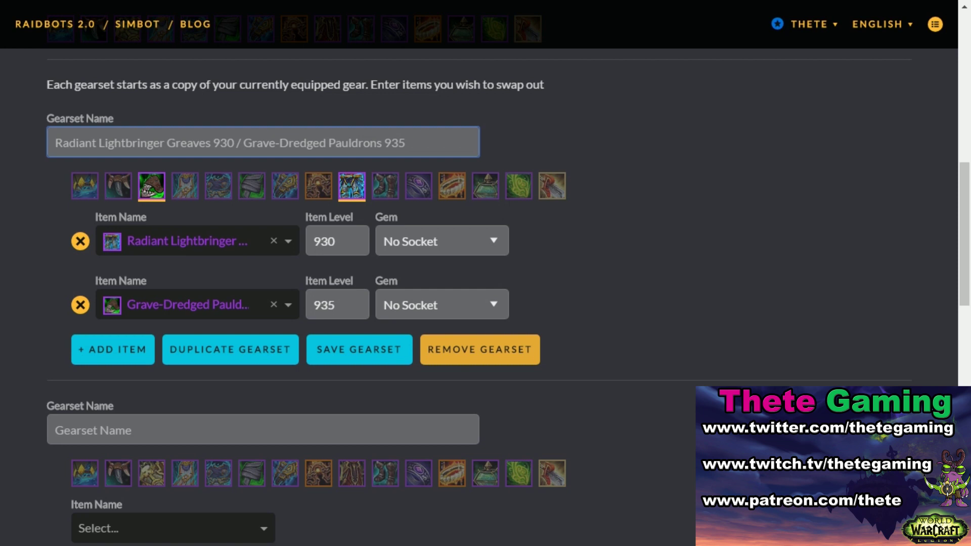
scroll(485, 273, "down", 3)
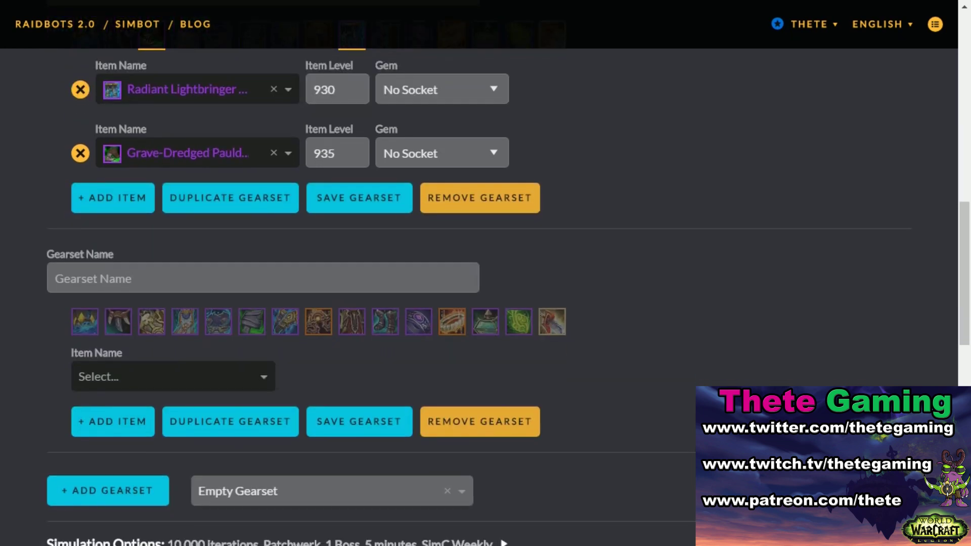
left_click(173, 377)
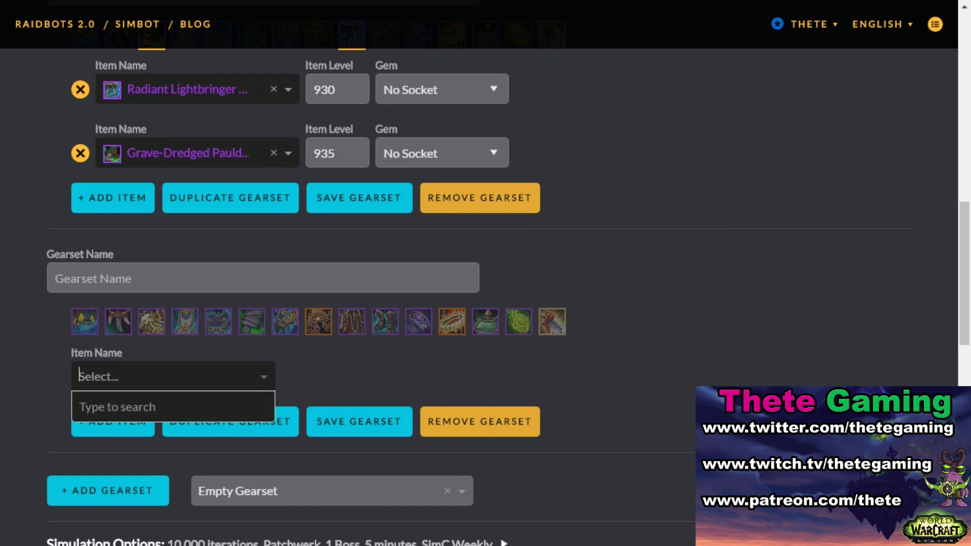
type("radiant")
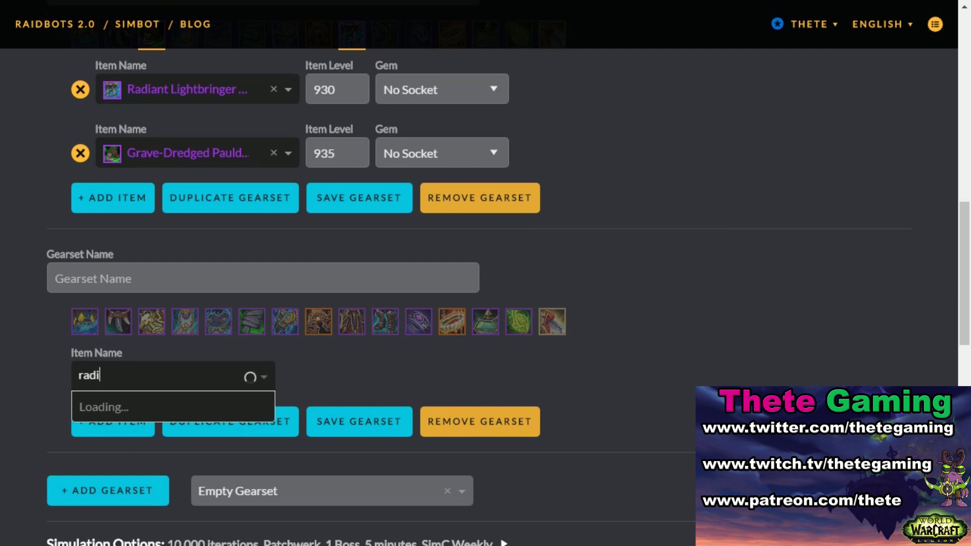
type(" ligh")
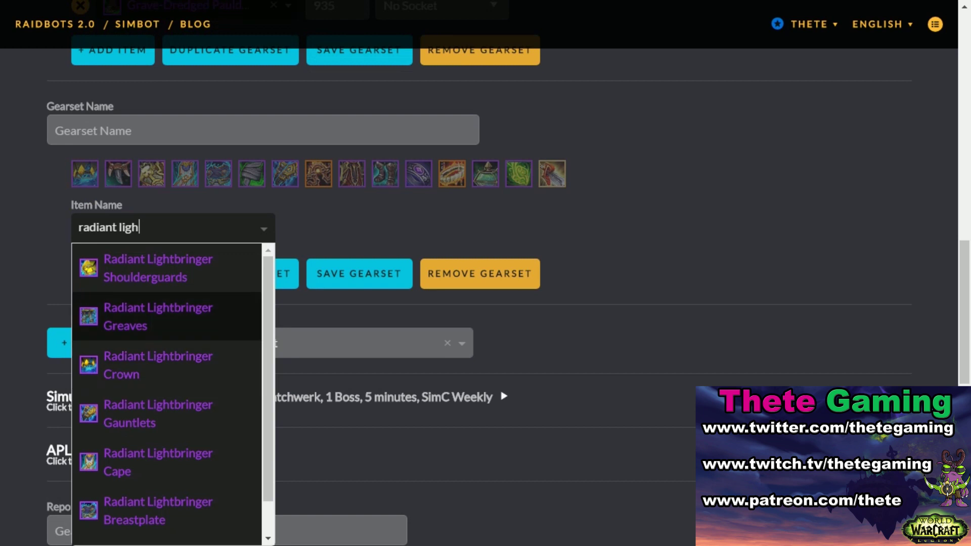
left_click(168, 319)
Step: Set the item level of the second gearset's Radiant Lightbringer Greaves to 930
left_click(312, 229)
key("BackSpace")
key("BackSpace")
key("BackSpace")
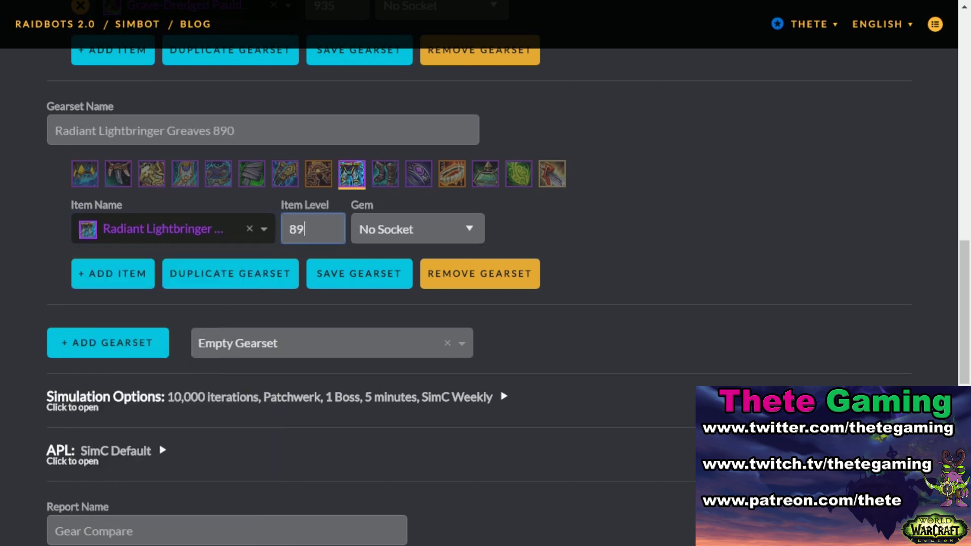
type("930")
key("Tab")
Step: Add Grave-Dredged Pauldrons to the second gearset with item level 935
key("Return")
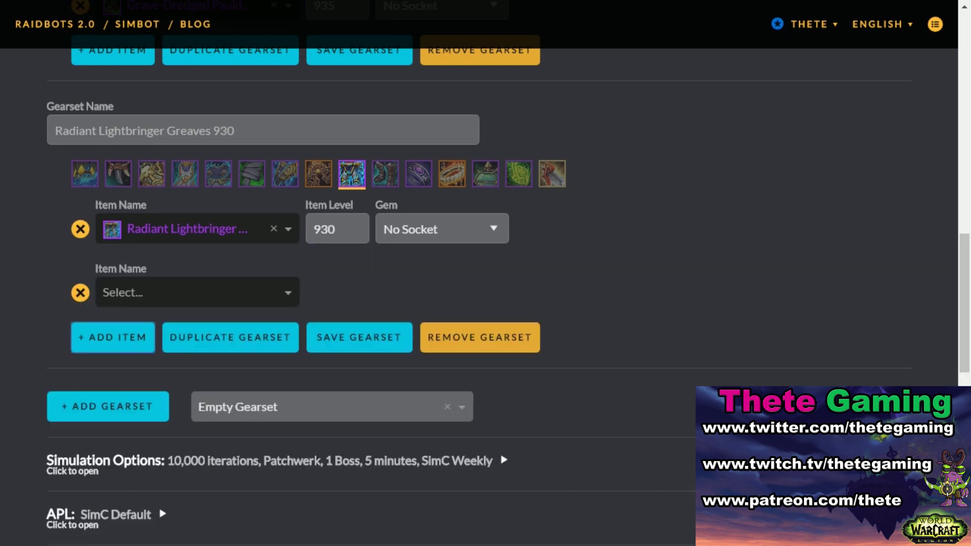
left_click(173, 292)
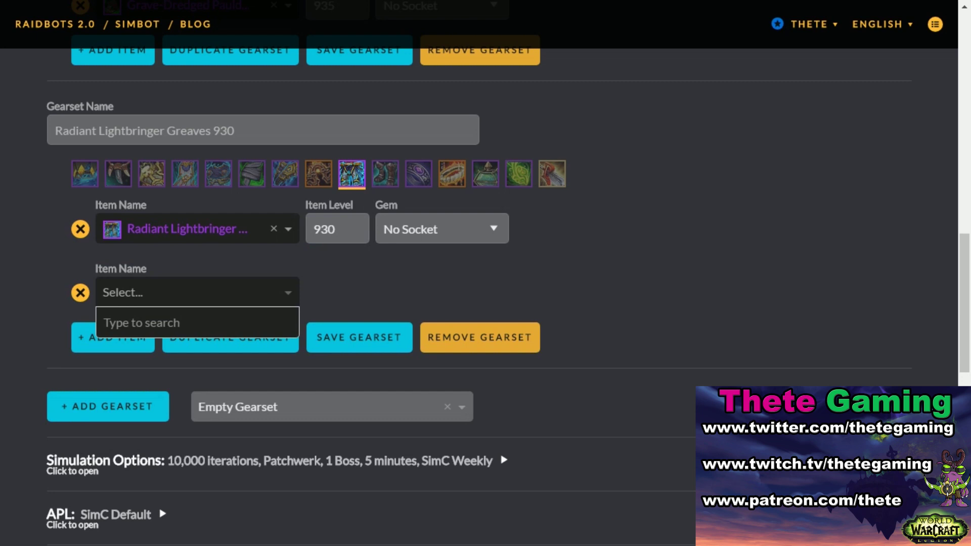
type("gra")
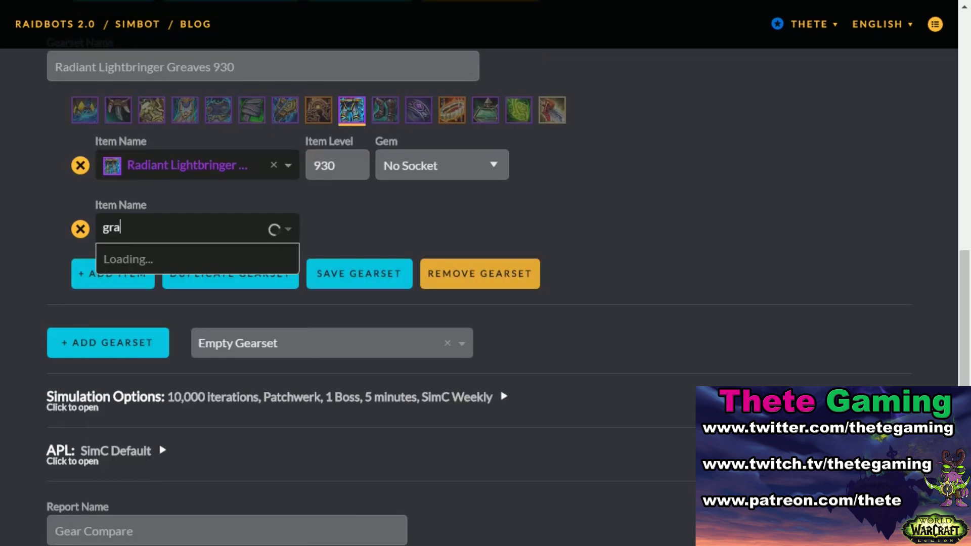
left_click(344, 229)
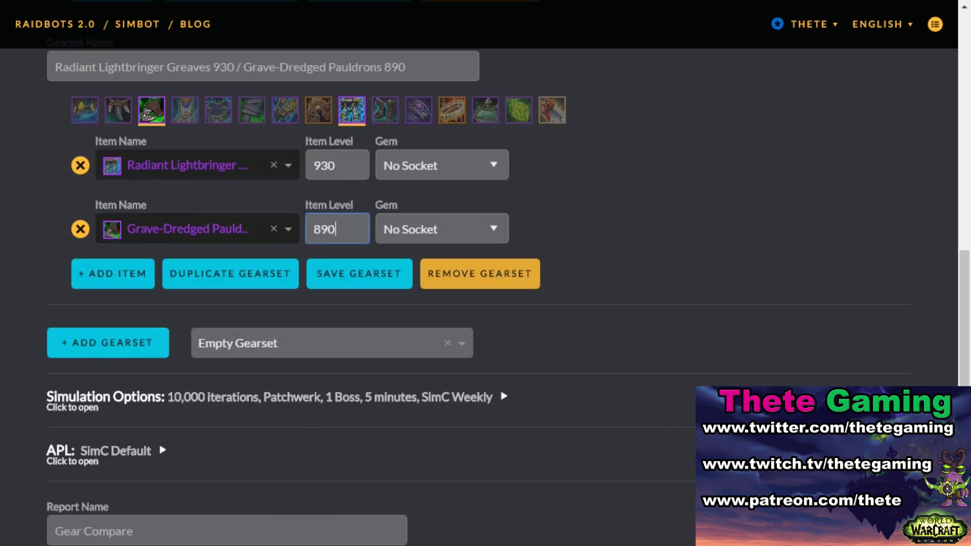
key("BackSpace")
key("BackSpace")
key("BackSpace")
type("935")
left_click(606, 227)
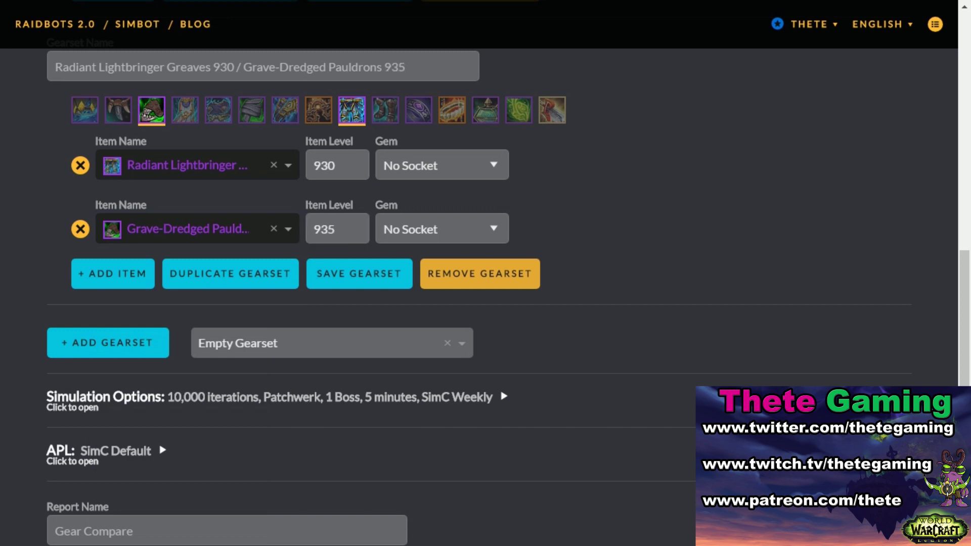
Step: Add Band of Fused Coral to the second gearset in the Finger 2 slot
left_click(113, 274)
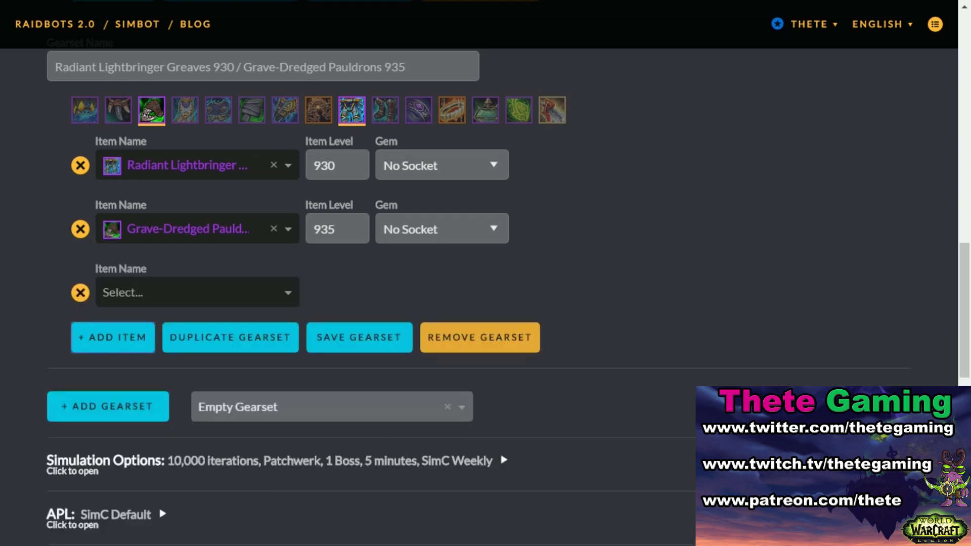
left_click(187, 292)
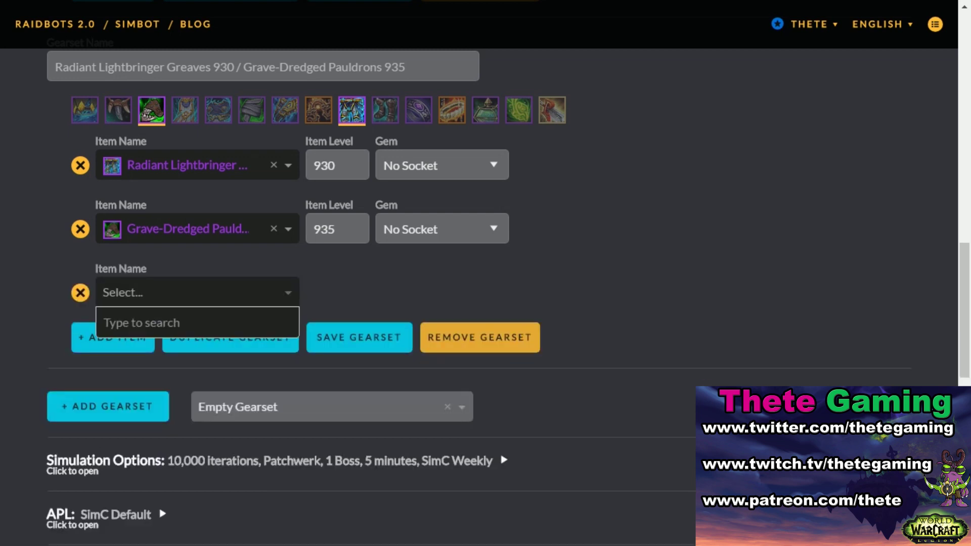
type("fused coral")
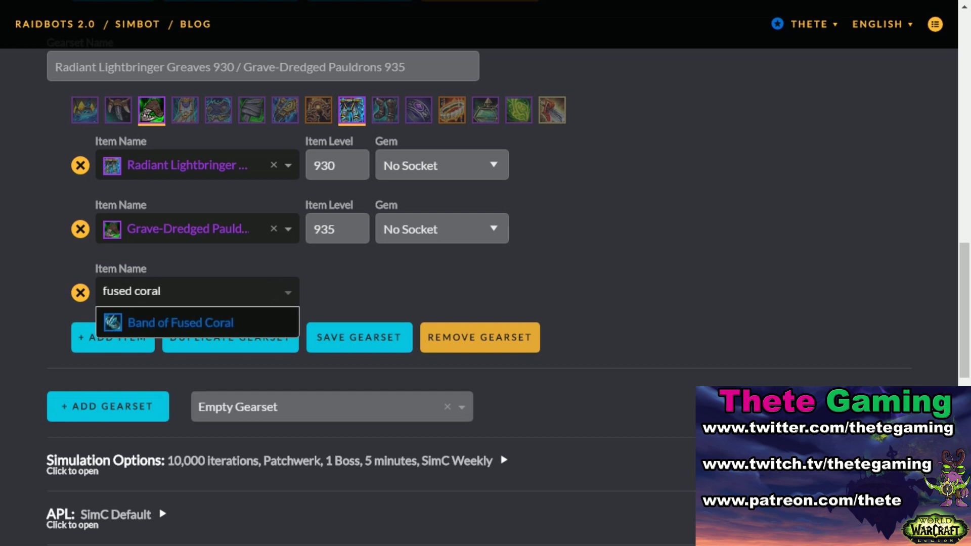
key("Return")
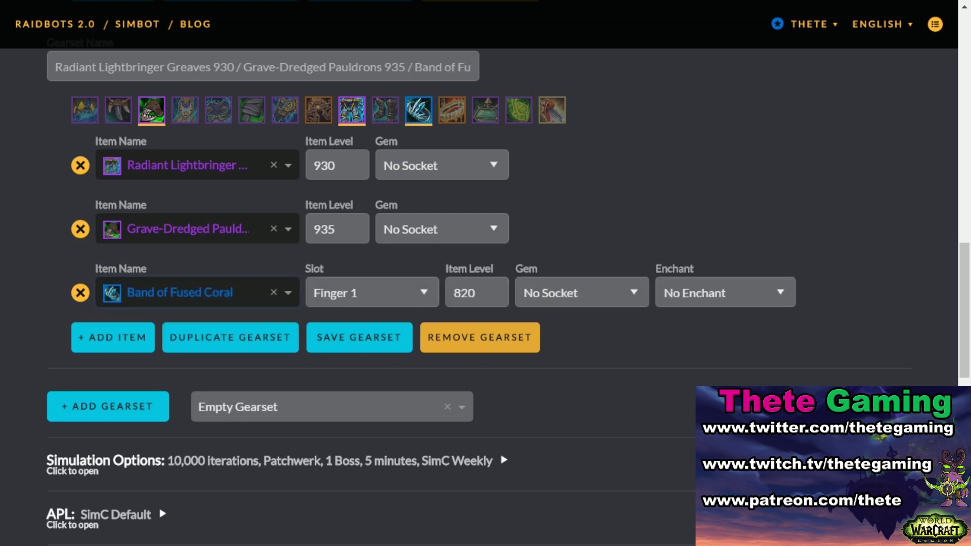
left_click(372, 293)
left_click(354, 331)
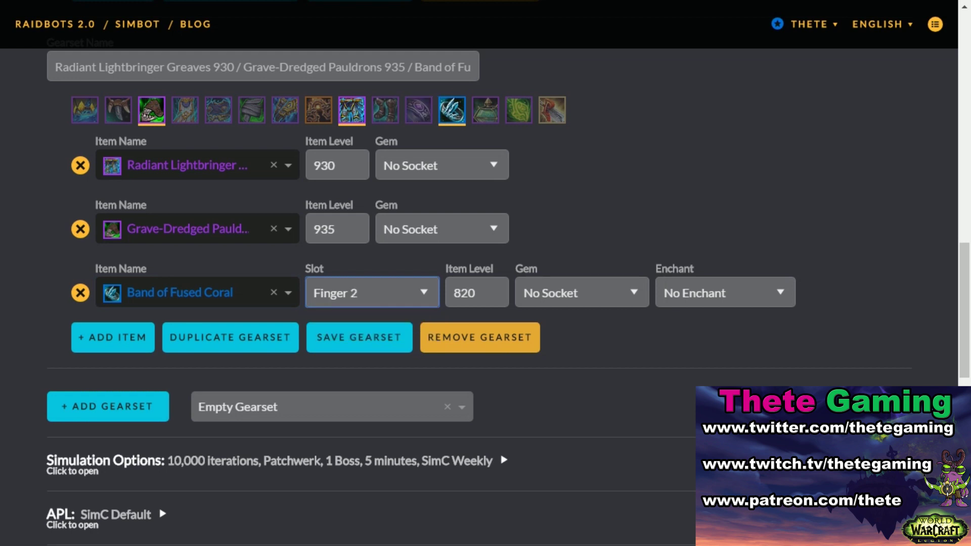
Step: Set the second gearset's Band of Fused Coral to item level 930 with the 150 Haste enchant
left_click(479, 293)
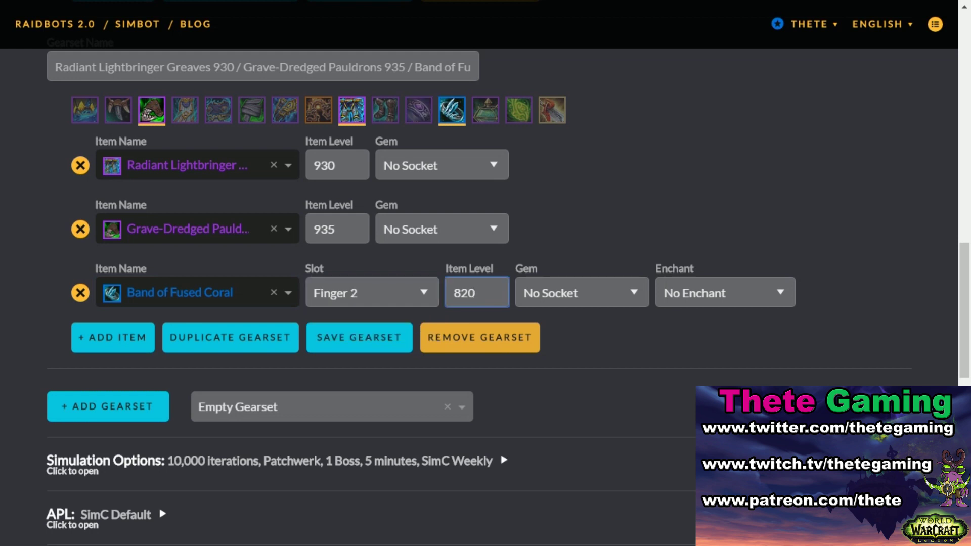
key("BackSpace")
key("BackSpace")
key("BackSpace")
type("930")
key("Tab")
key("space")
key("Down")
key("Down")
key("Down")
key("Down")
key("Down")
key("Down")
key("Down")
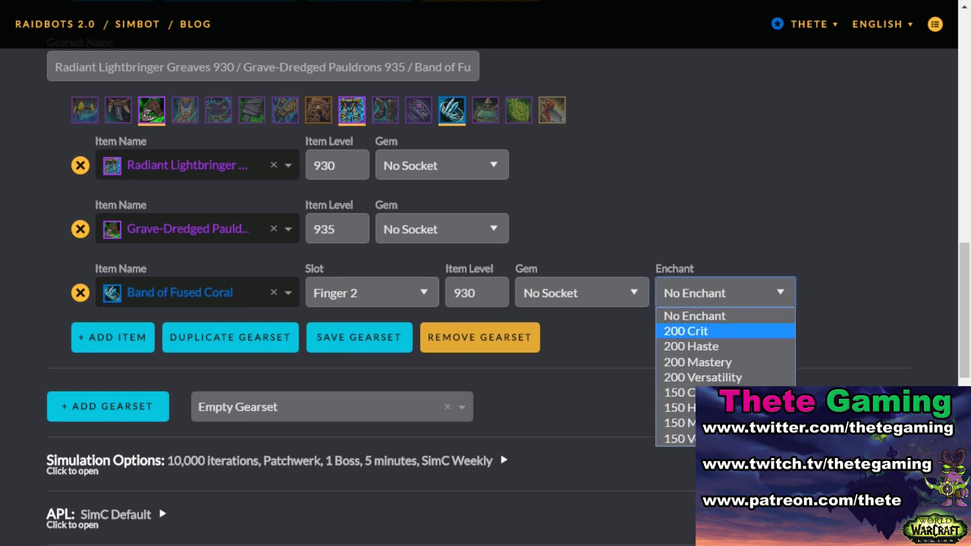
key("Up")
key("Return")
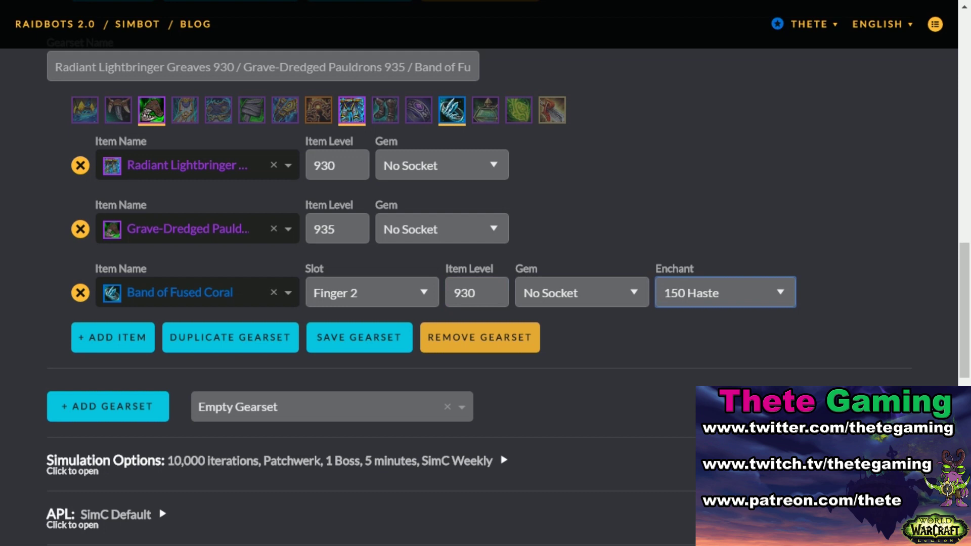
Step: Add the legendary cloak Whisper of the Nathrezim to the second gearset as a fourth item
key("Tab")
key("Return")
left_click(188, 356)
type("whisper")
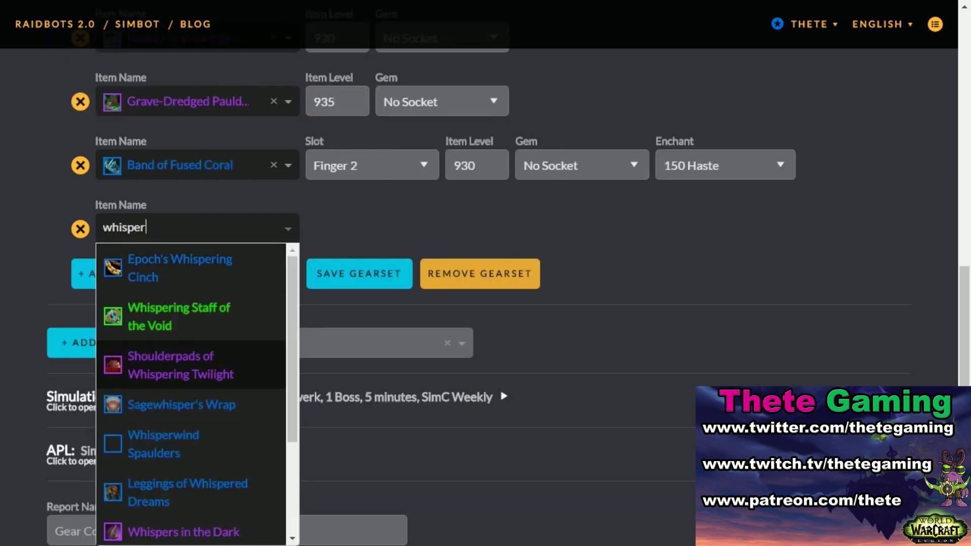
type(" of")
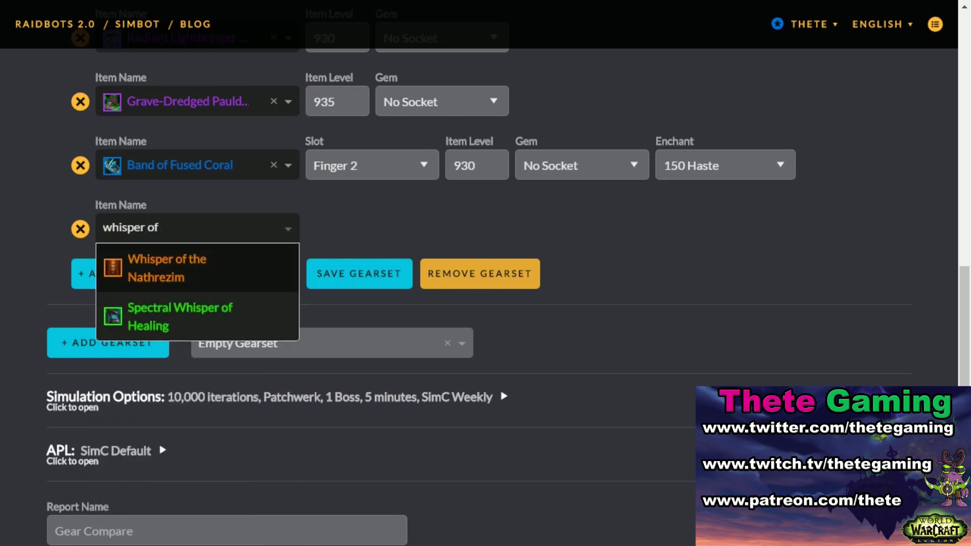
key("Return")
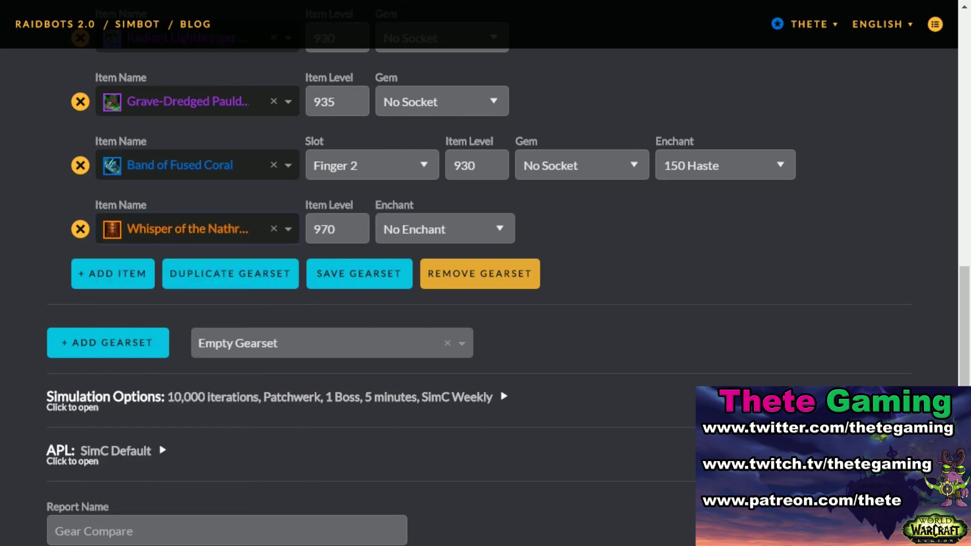
Step: Set the enchant on the second gearset's Whisper of the Nathrezim cloak to 200 Strength
left_click(445, 229)
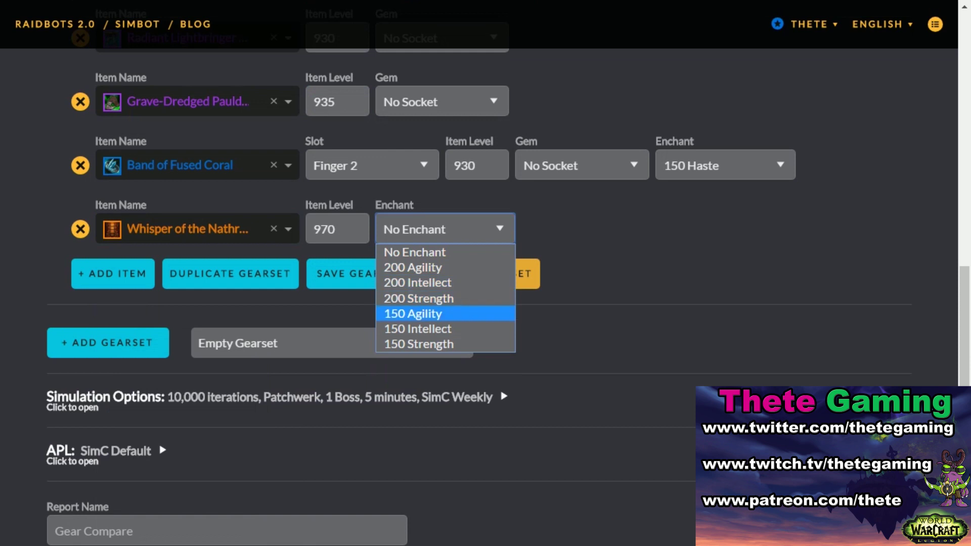
key("Return")
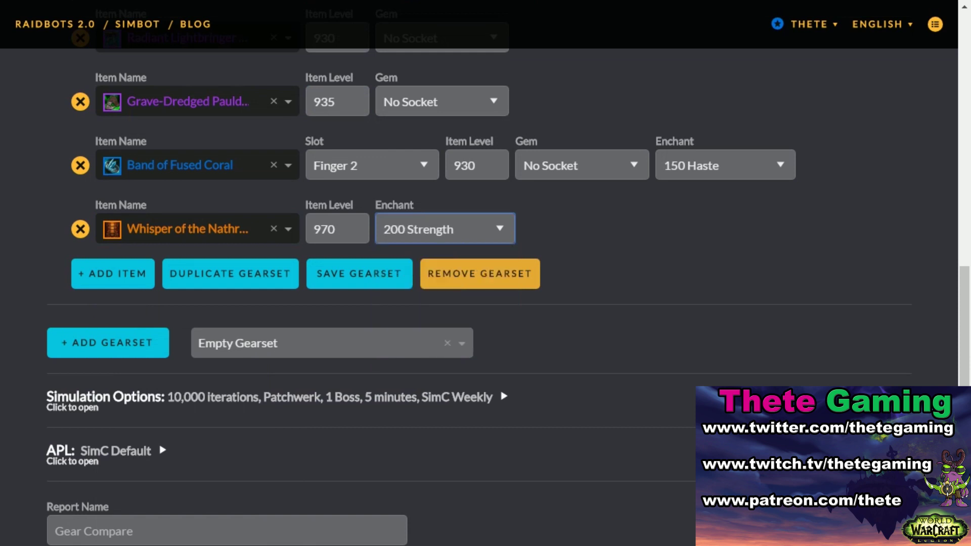
scroll(485, 273, "up", 3)
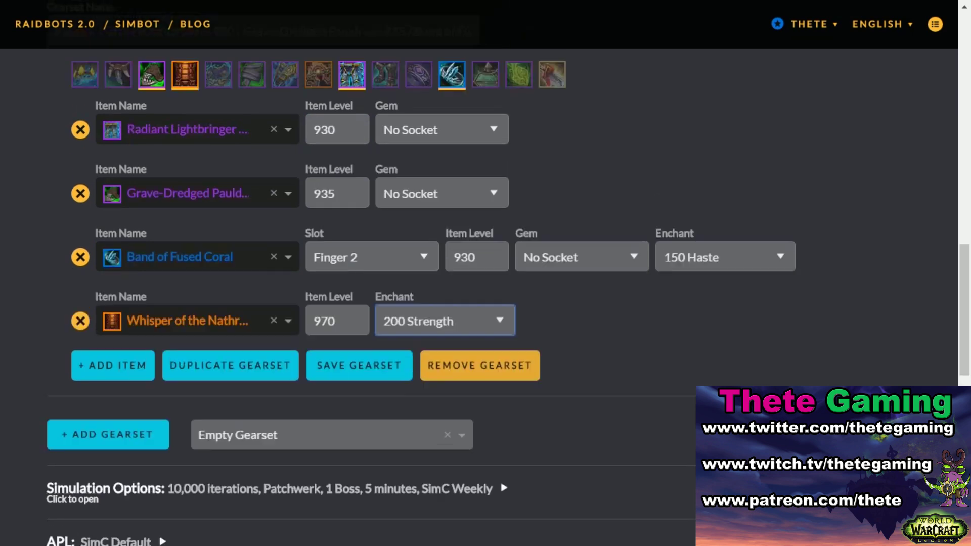
Step: Review both gearsets, run the item comparison with the default simulation options, and examine the gear comparison DPS report
scroll(486, 273, "down", 6)
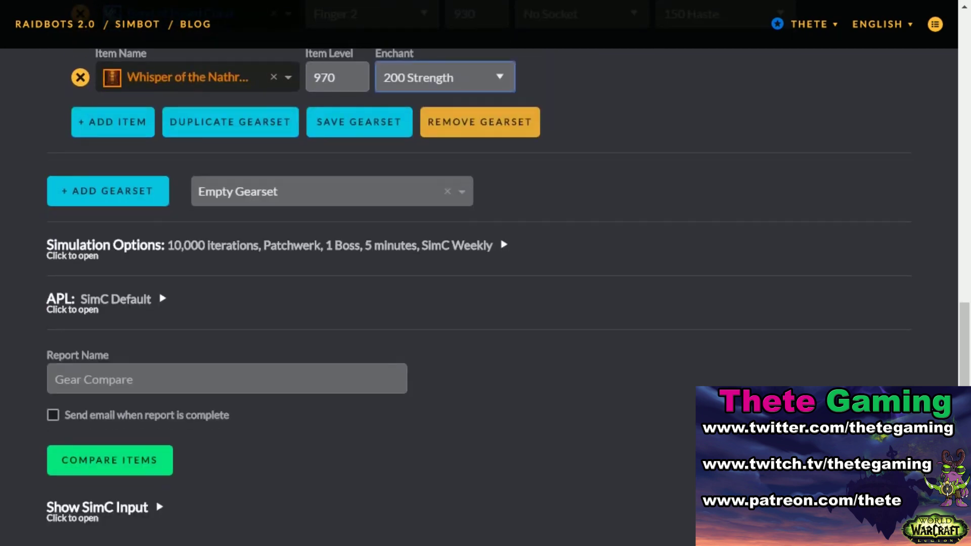
scroll(485, 274, "up", 13)
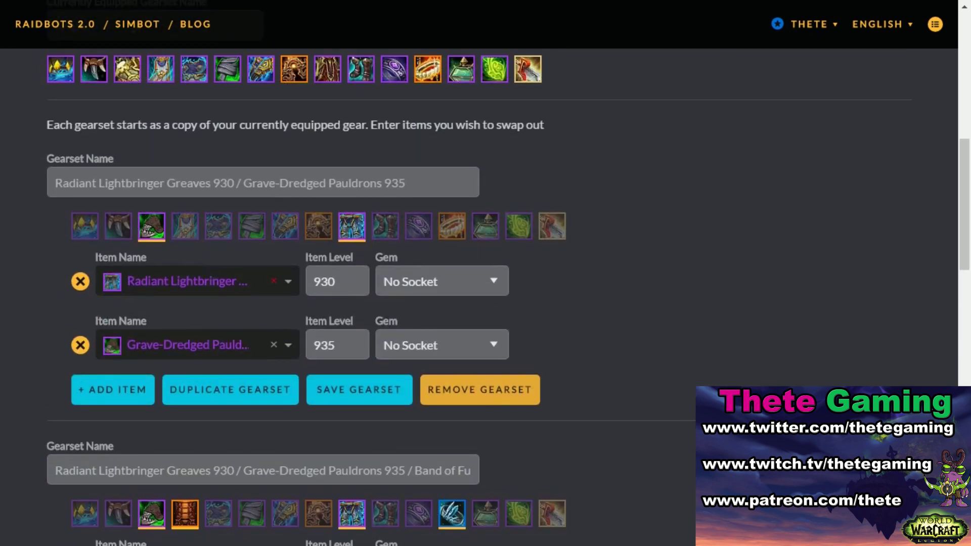
scroll(485, 273, "down", 9)
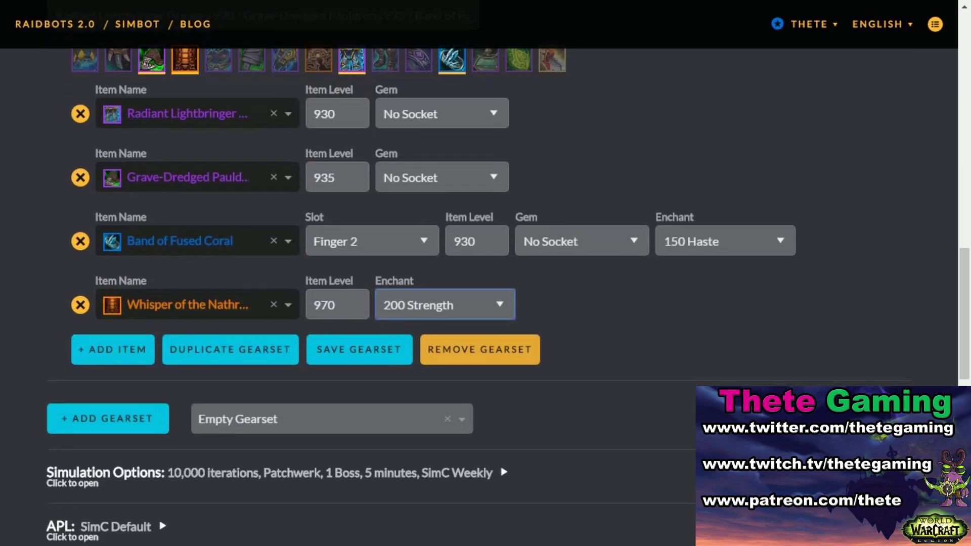
scroll(486, 273, "down", 6)
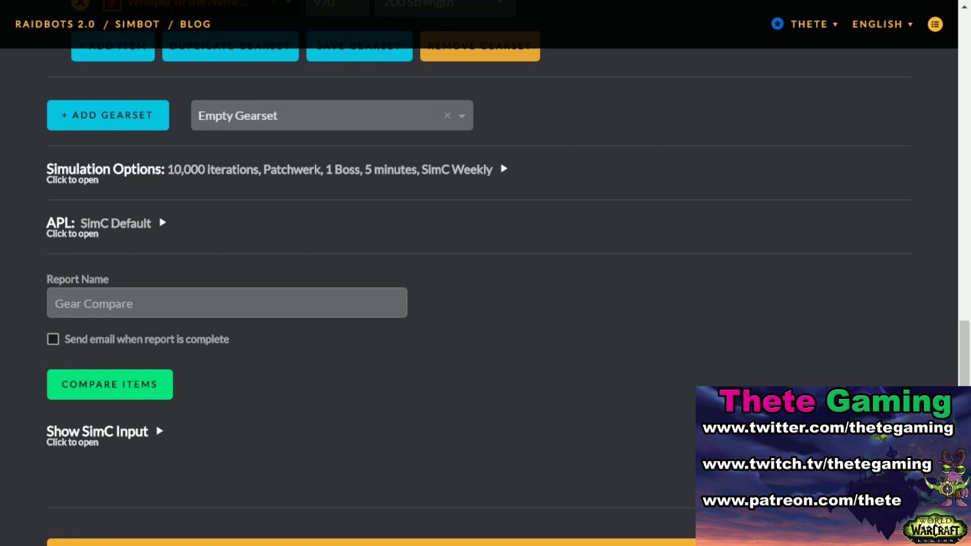
left_click(110, 385)
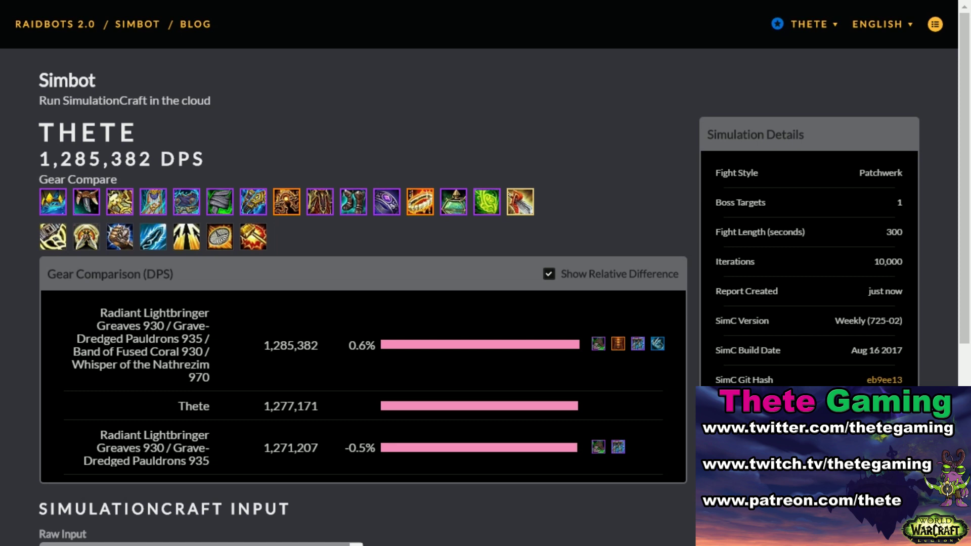
scroll(485, 273, "down", 5)
scroll(485, 273, "up", 2)
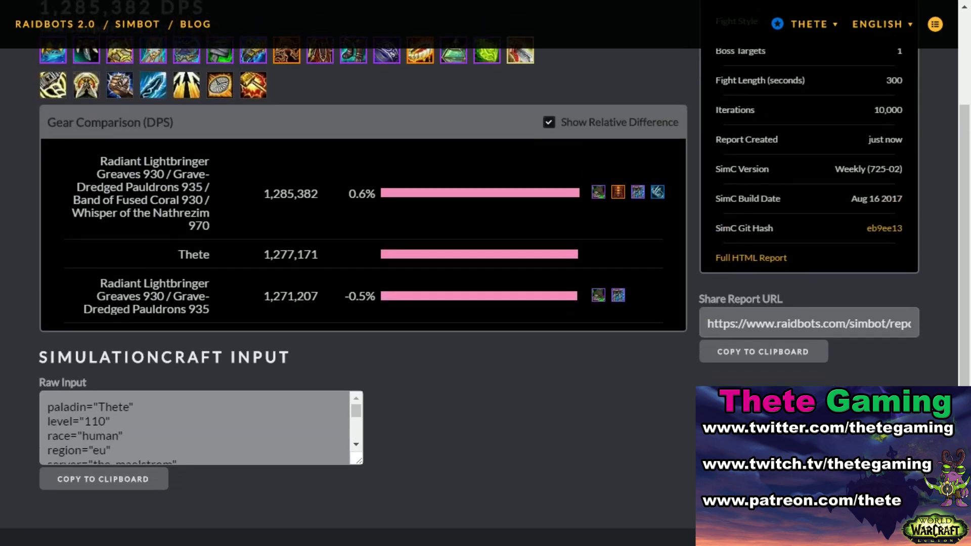